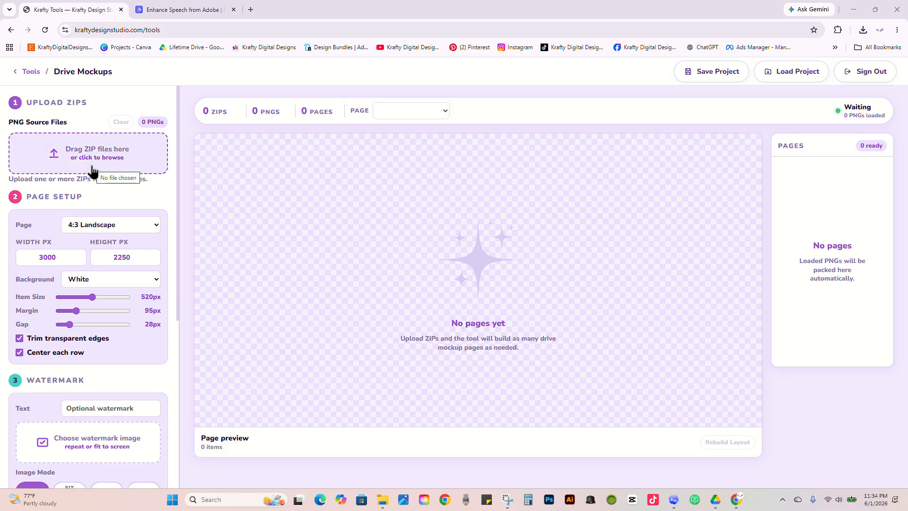
Open the Drive Mockups tool afresh and upload all valentines PNG files from the bulk-mockups folder.
{"action": "left_click", "coordinate": [30, 71]}
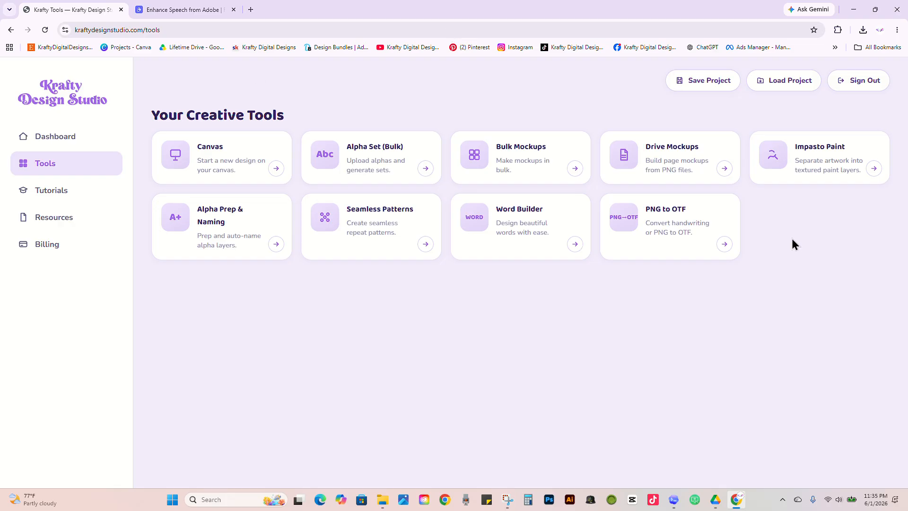
{"action": "left_click", "coordinate": [698, 166]}
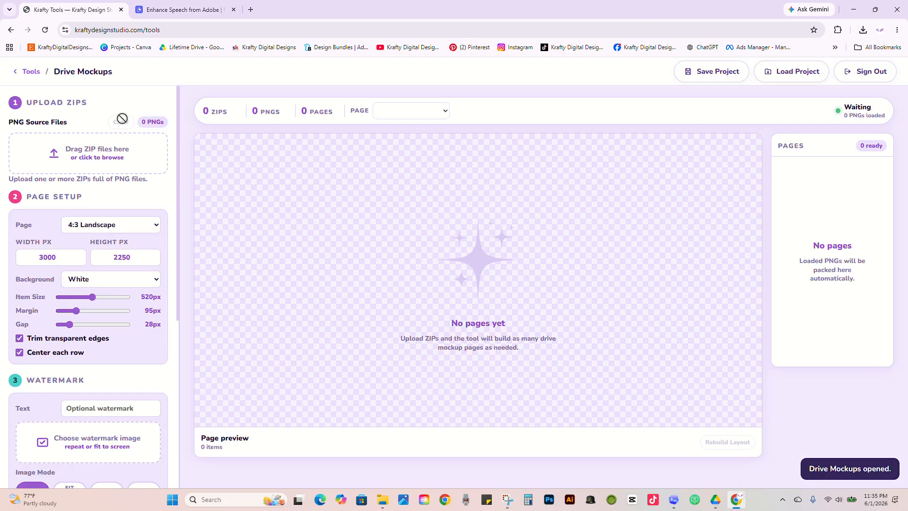
{"action": "left_click", "coordinate": [104, 165]}
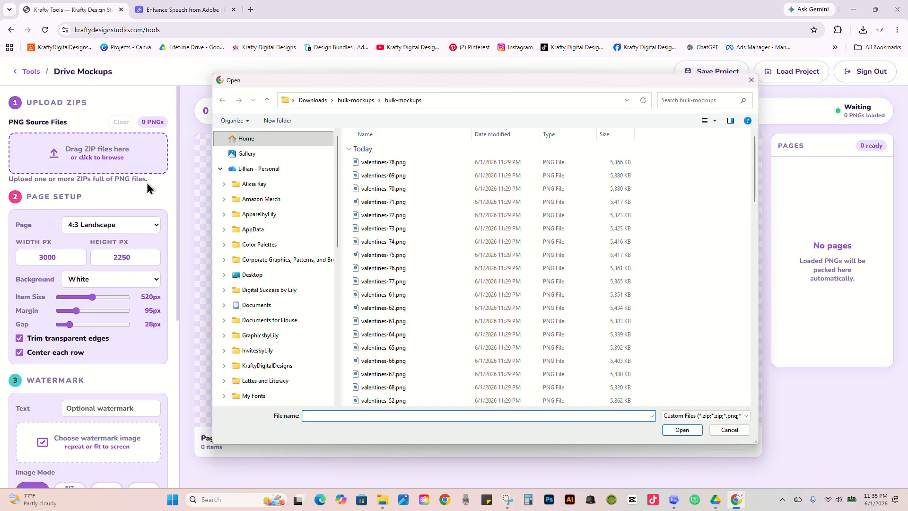
{"action": "left_click", "coordinate": [380, 152]}
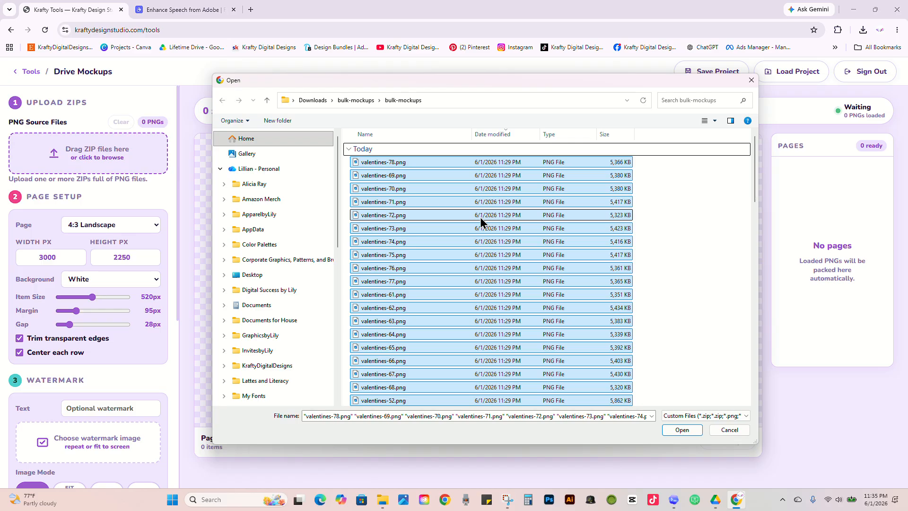
{"action": "left_click", "coordinate": [680, 430]}
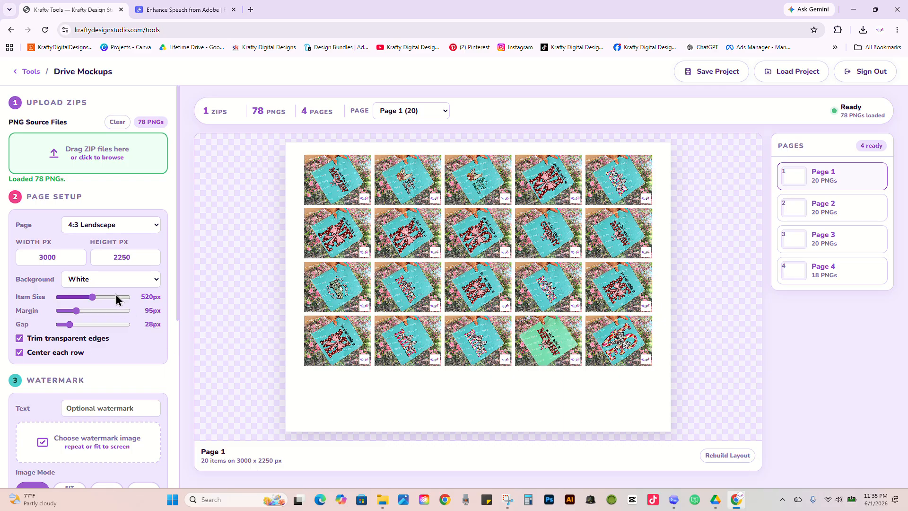
Try the Square page format for the mockup pages, and return to 4:3 Landscape.
{"action": "left_click", "coordinate": [124, 229]}
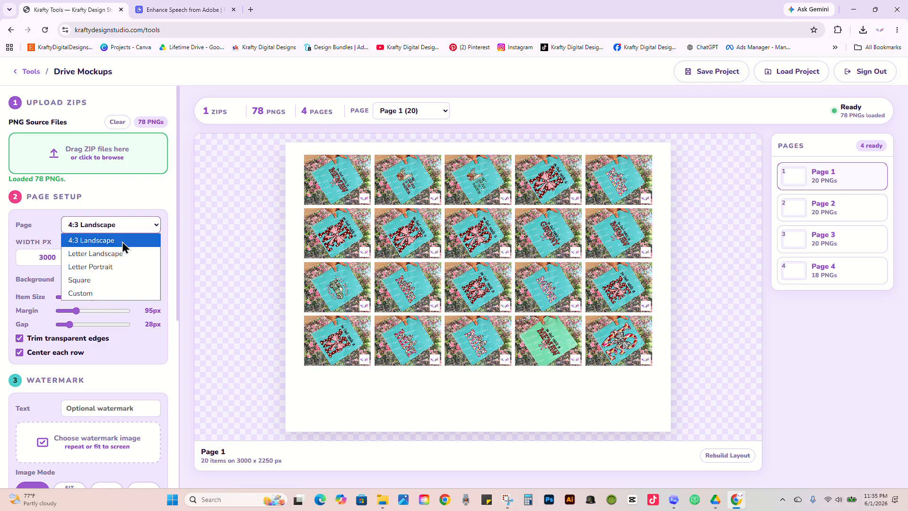
{"action": "left_click", "coordinate": [48, 211]}
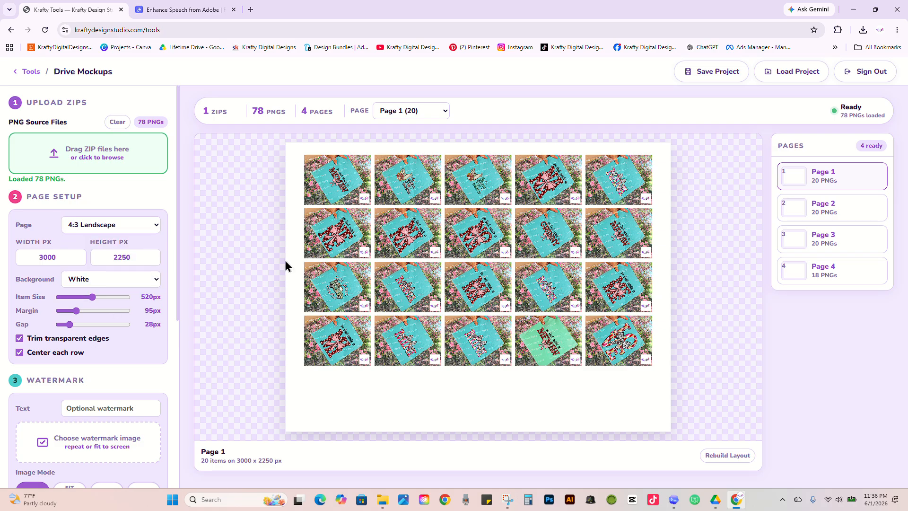
{"action": "left_click", "coordinate": [107, 223]}
{"action": "left_click", "coordinate": [104, 281]}
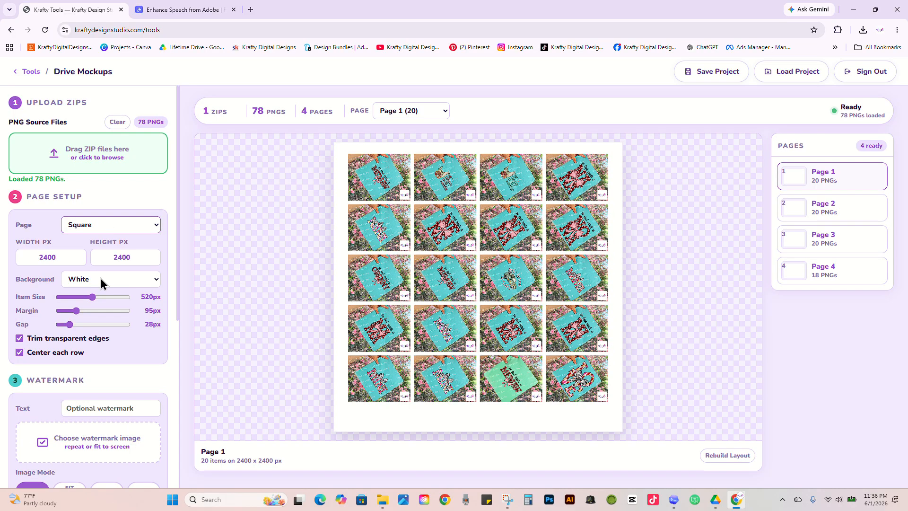
{"action": "left_click", "coordinate": [116, 229]}
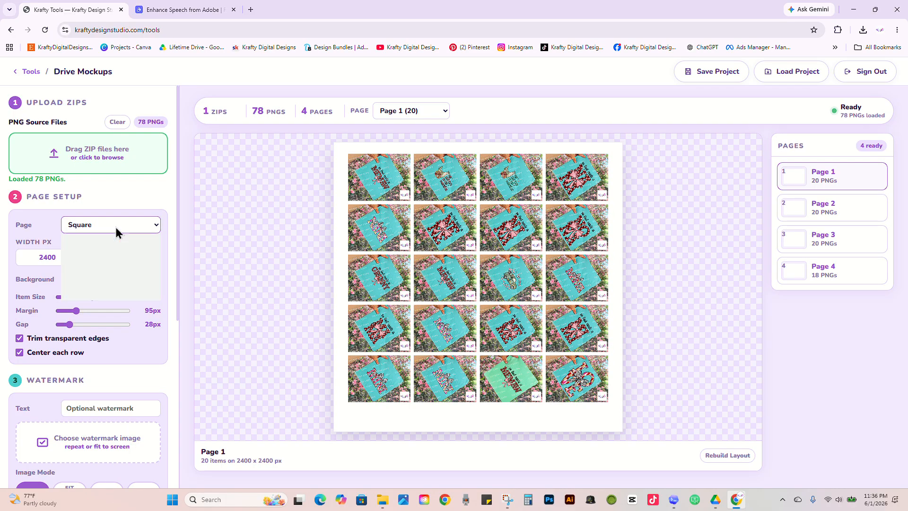
{"action": "left_click", "coordinate": [113, 236]}
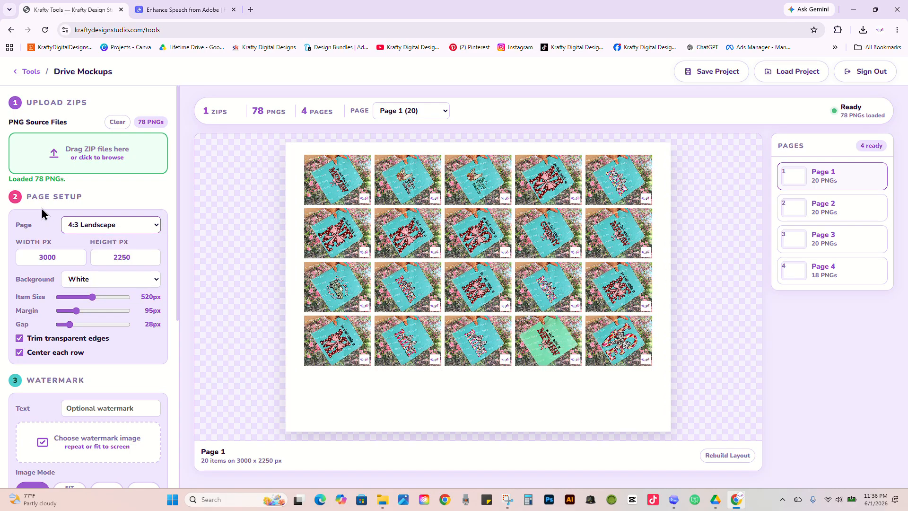
Try a Transparent page background, and switch it back to White.
{"action": "left_click", "coordinate": [89, 279]}
{"action": "left_click", "coordinate": [83, 310]}
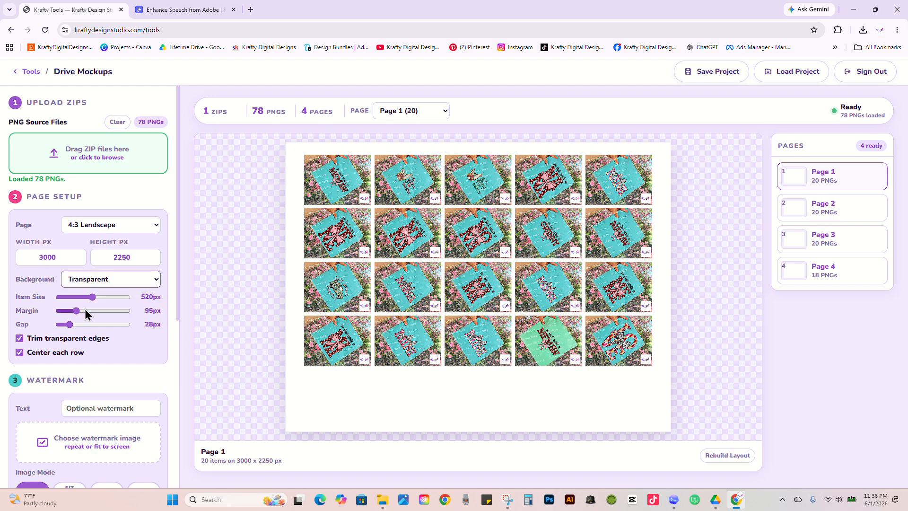
{"action": "left_click", "coordinate": [100, 278]}
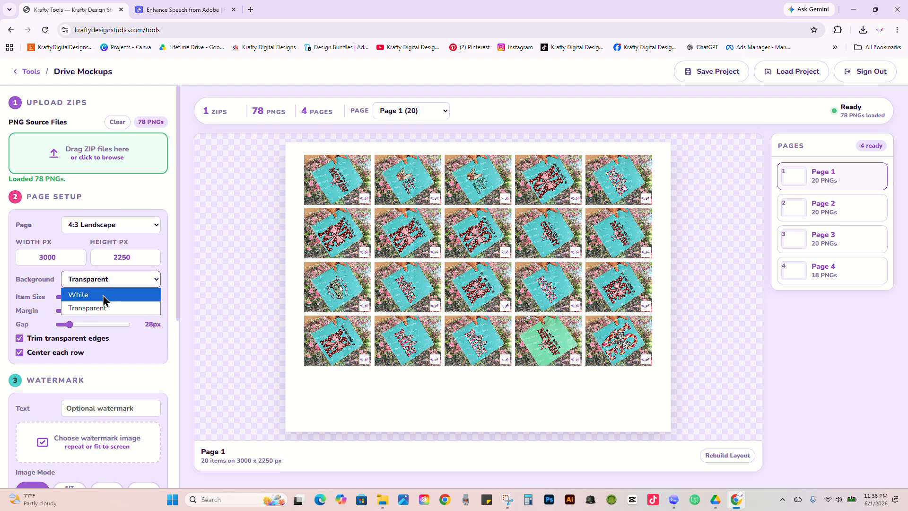
{"action": "left_click", "coordinate": [103, 293]}
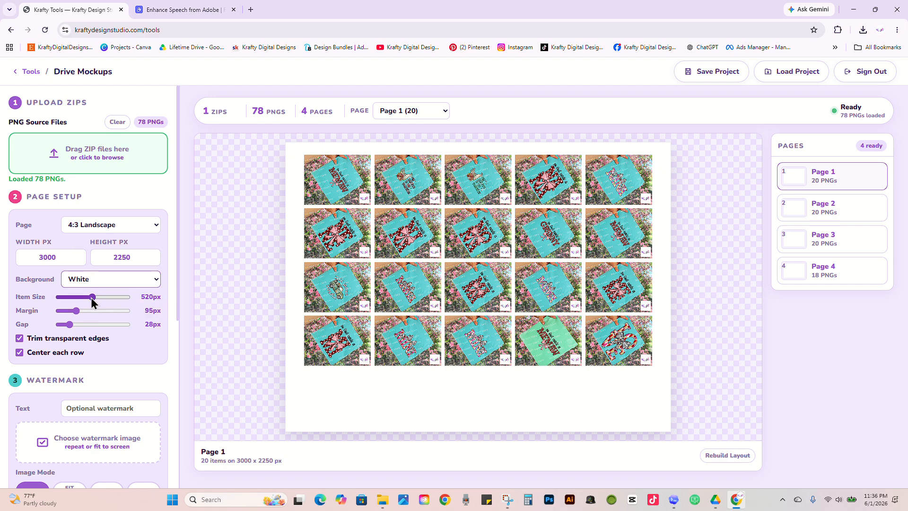
Set the item size to 631 px, the margin to 125 px and the gap to 31 px.
{"action": "left_click_drag", "start_coordinate": [91, 297], "coordinate": [79, 303]}
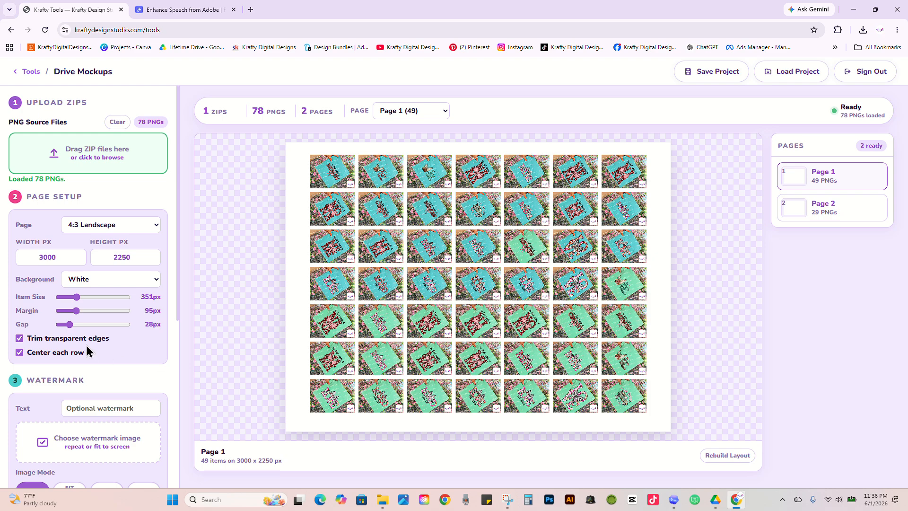
{"action": "left_click_drag", "start_coordinate": [79, 298], "coordinate": [103, 302]}
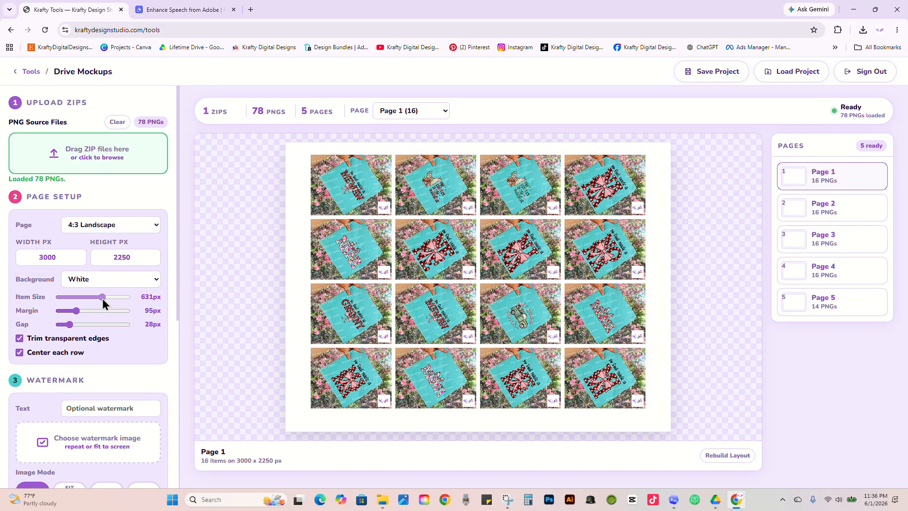
{"action": "mouse_move", "coordinate": [78, 311]}
{"action": "left_mouse_down"}
{"action": "mouse_move", "coordinate": [70, 312]}
{"action": "mouse_move", "coordinate": [94, 314]}
{"action": "mouse_move", "coordinate": [68, 328]}
{"action": "mouse_move", "coordinate": [79, 330]}
{"action": "mouse_move", "coordinate": [85, 324]}
{"action": "mouse_move", "coordinate": [72, 325]}
{"action": "left_mouse_up"}
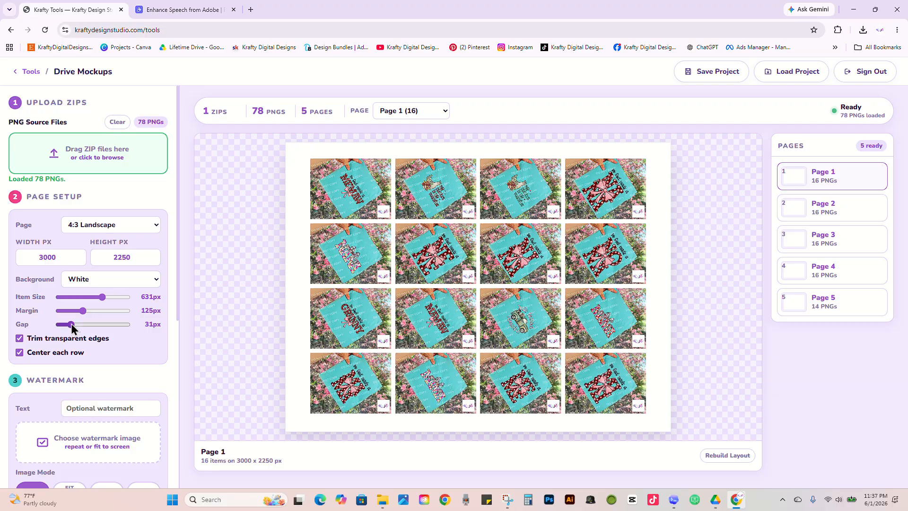
Review the watermark options and the layout's summary of ZIPs, PNGs and pages.
{"action": "scroll", "coordinate": [73, 360], "scroll_direction": "down", "scroll_amount": 1}
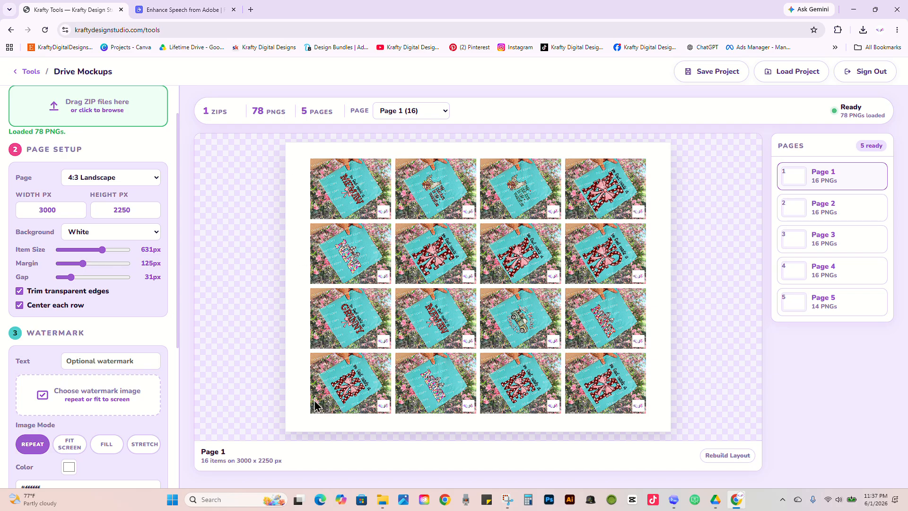
{"action": "scroll", "coordinate": [76, 345], "scroll_direction": "down", "scroll_amount": 4}
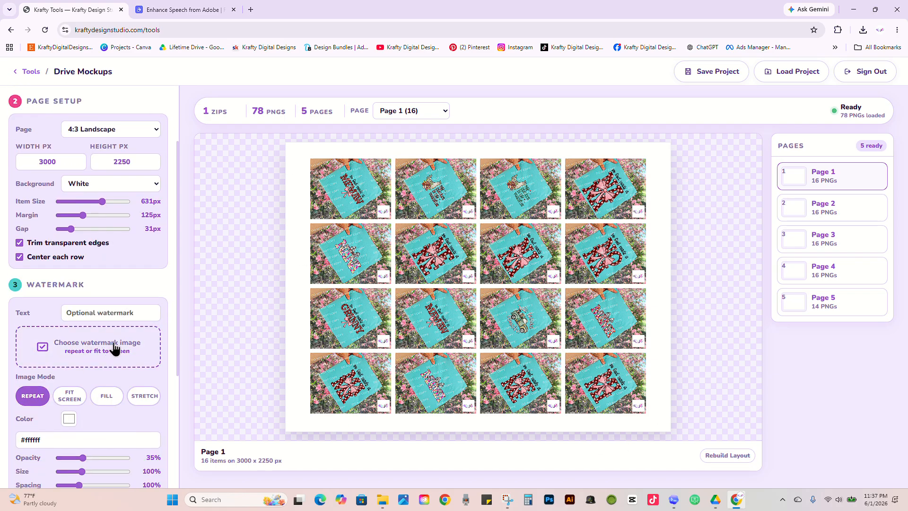
{"action": "scroll", "coordinate": [115, 339], "scroll_direction": "down", "scroll_amount": 1}
{"action": "scroll", "coordinate": [115, 386], "scroll_direction": "up", "scroll_amount": 6}
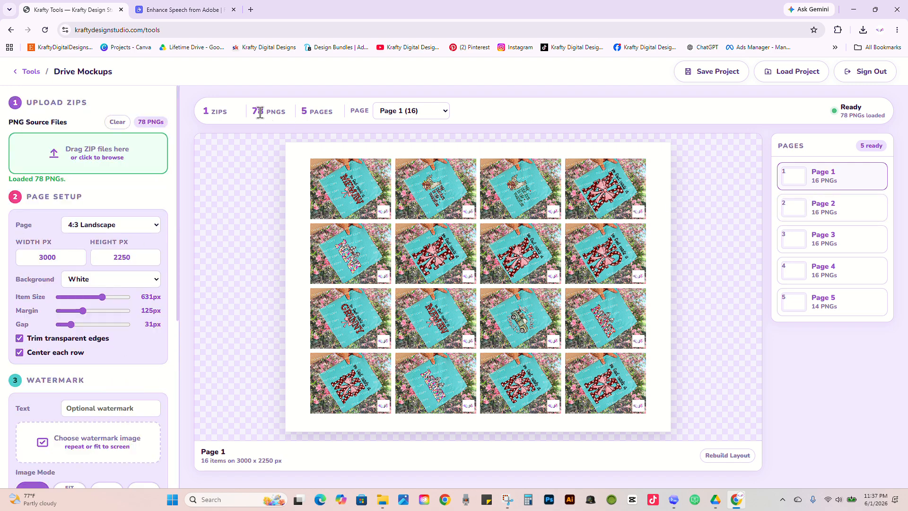
{"action": "left_click_drag", "start_coordinate": [260, 113], "coordinate": [481, 141]}
{"action": "left_click", "coordinate": [411, 111]}
{"action": "key", "text": "Escape"}
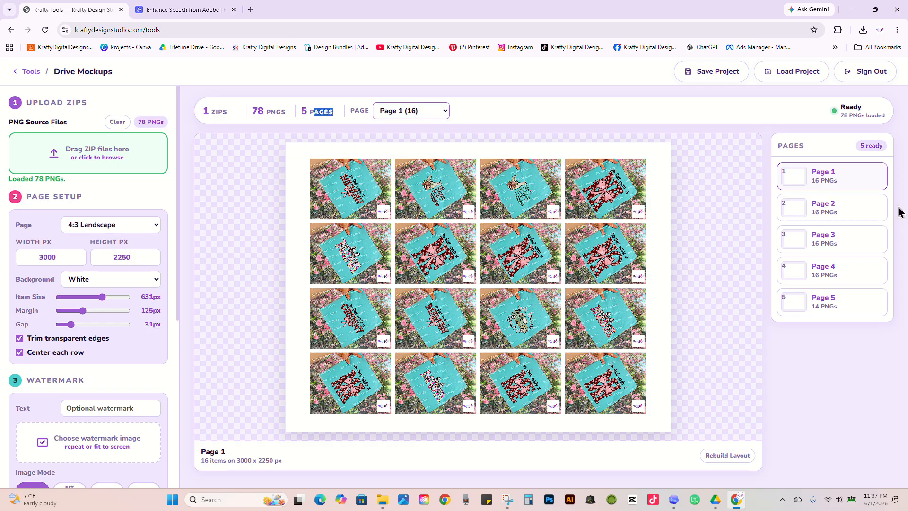
Preview pages 2 through 5 of the generated mockup layout.
{"action": "left_click", "coordinate": [840, 209]}
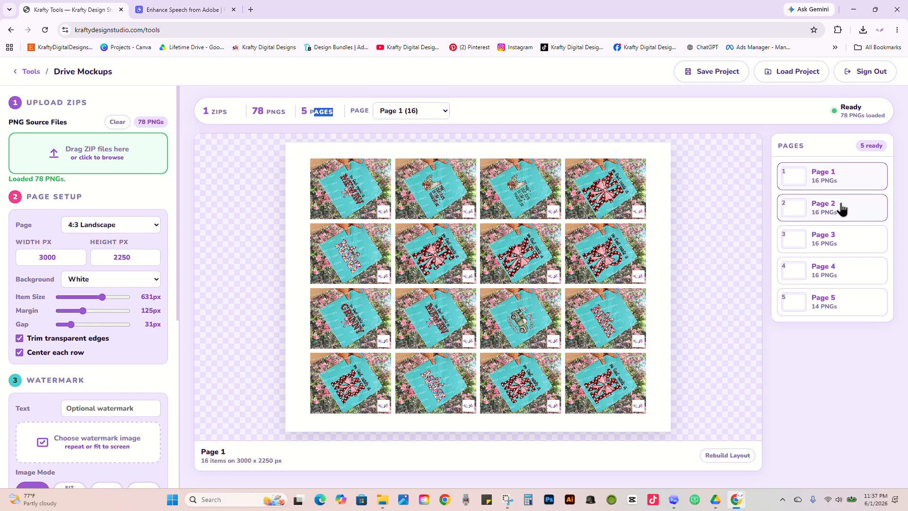
{"action": "left_click", "coordinate": [842, 241]}
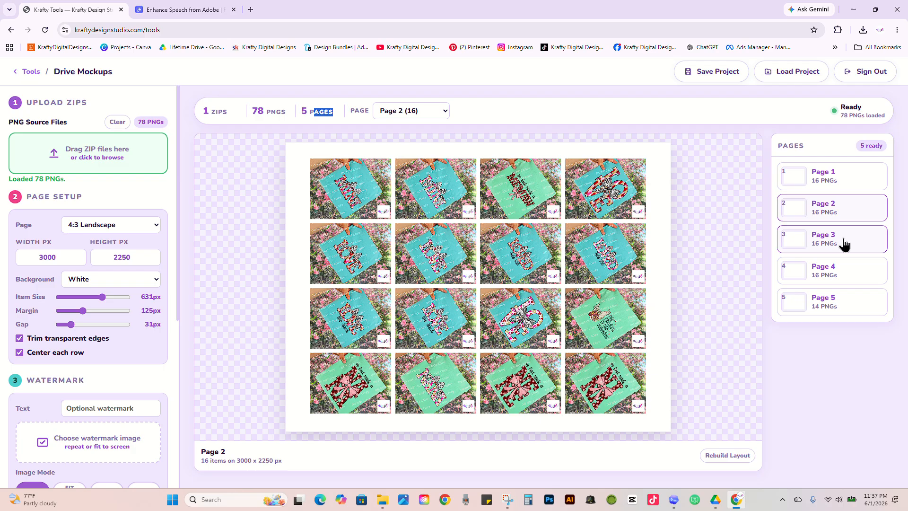
{"action": "left_click", "coordinate": [833, 277]}
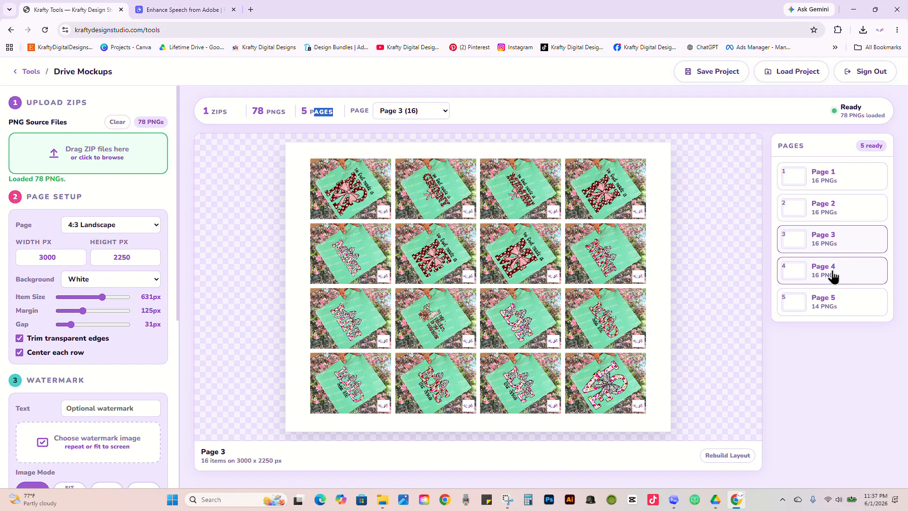
{"action": "left_click", "coordinate": [837, 307]}
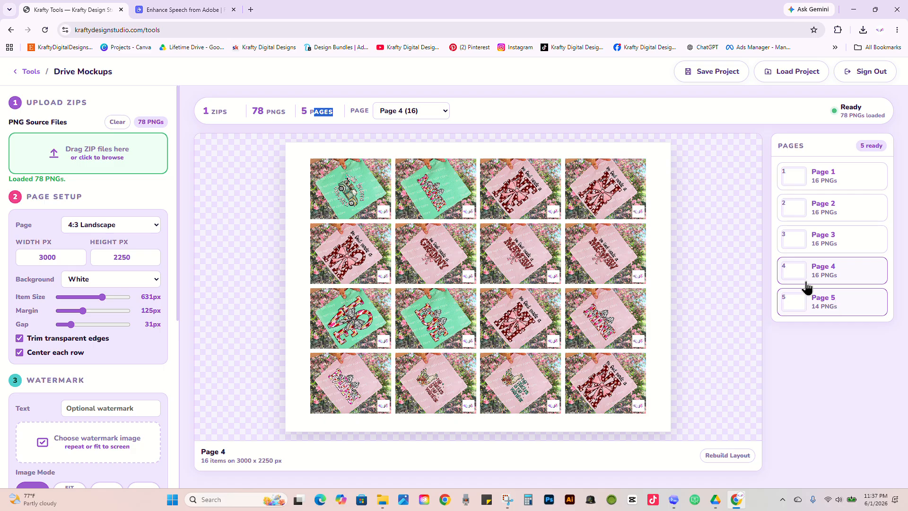
Reload the site to discard the current layout and reopen an empty Drive Mockups tool.
{"action": "left_click", "coordinate": [45, 29]}
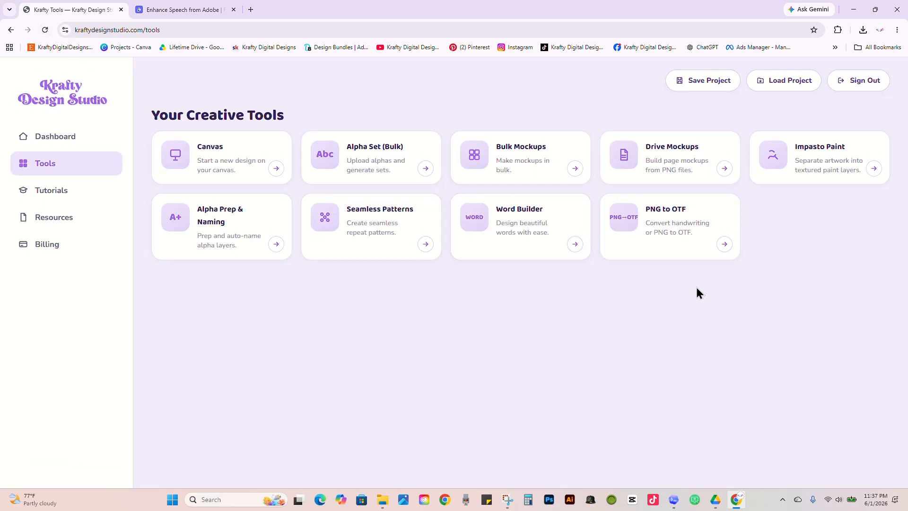
{"action": "left_click", "coordinate": [691, 167]}
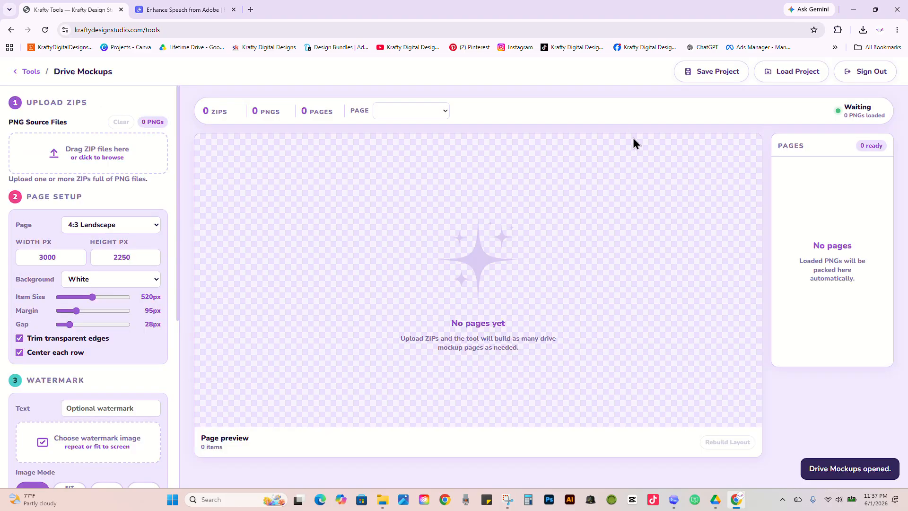
{"action": "left_click", "coordinate": [81, 169]}
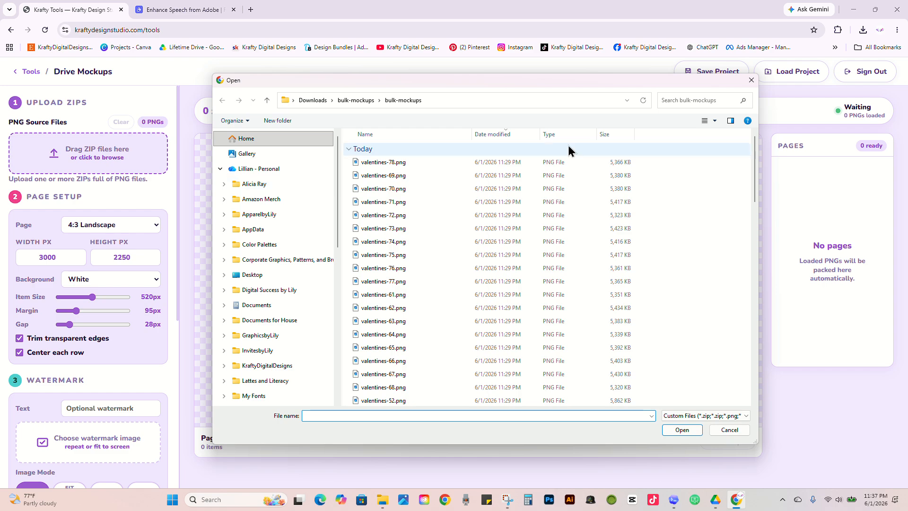
{"action": "left_click", "coordinate": [753, 79]}
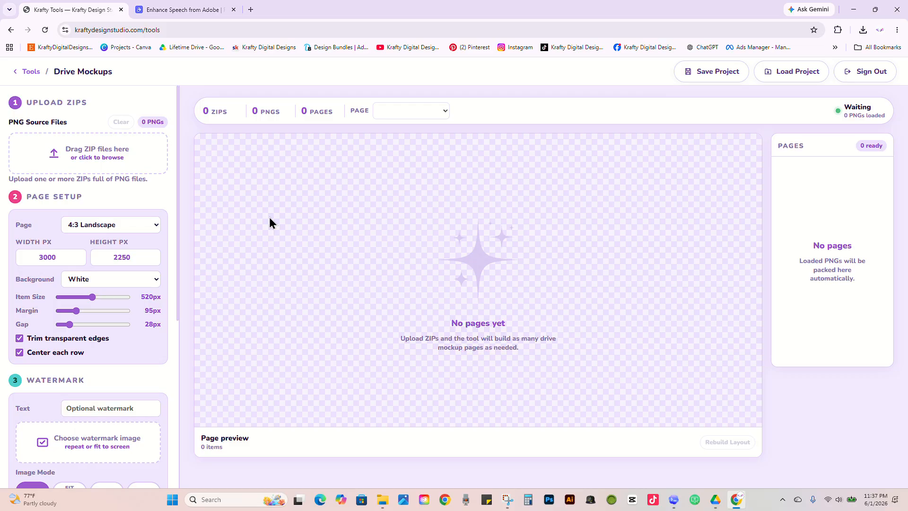
Start choosing PNG source files for upload and browse to This PC.
{"action": "left_click", "coordinate": [107, 168]}
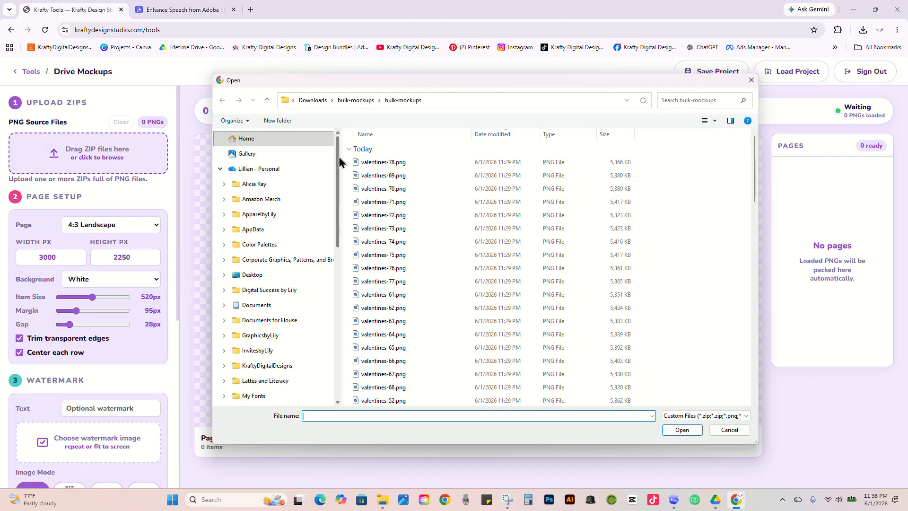
{"action": "left_click", "coordinate": [318, 100]}
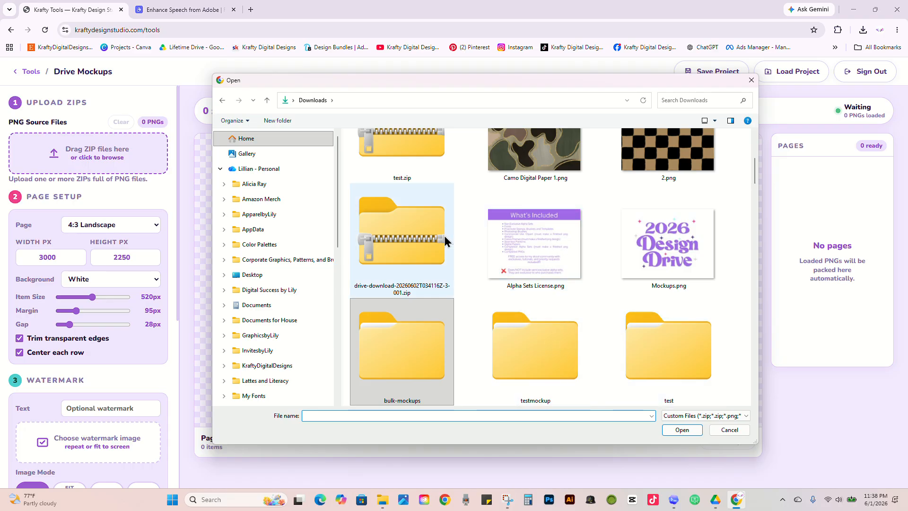
{"action": "left_click", "coordinate": [392, 153]}
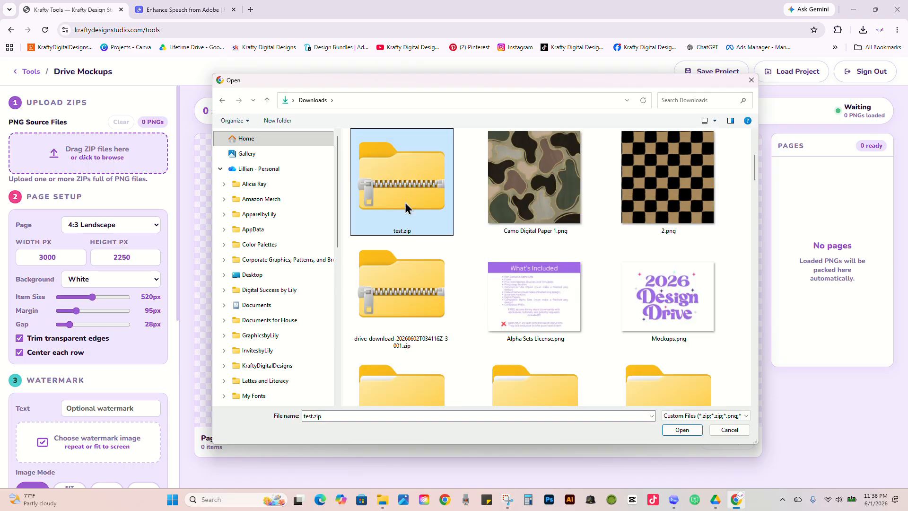
{"action": "scroll", "coordinate": [280, 274], "scroll_direction": "down", "scroll_amount": 5}
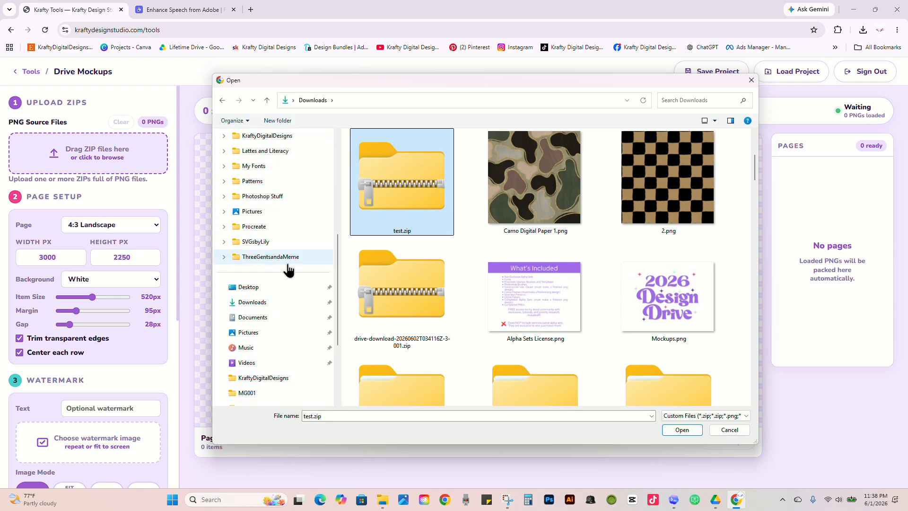
{"action": "scroll", "coordinate": [287, 294], "scroll_direction": "down", "scroll_amount": 3}
{"action": "left_click", "coordinate": [283, 364]}
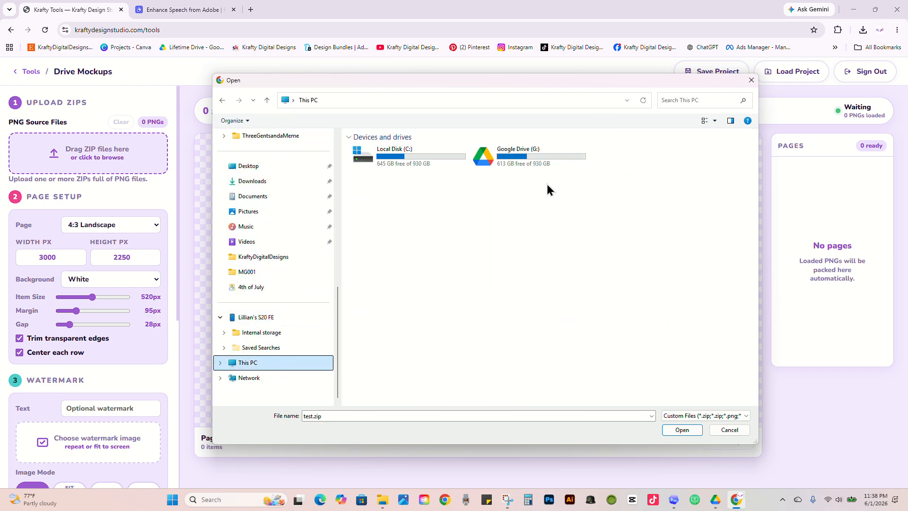
Load love (1).png and all PNGs after it from Google Drive's My Drive/01 - Lifetime Drive/2026/09 - Finished PNGs/Valentine's Day folder.
{"action": "double_click", "coordinate": [546, 152]}
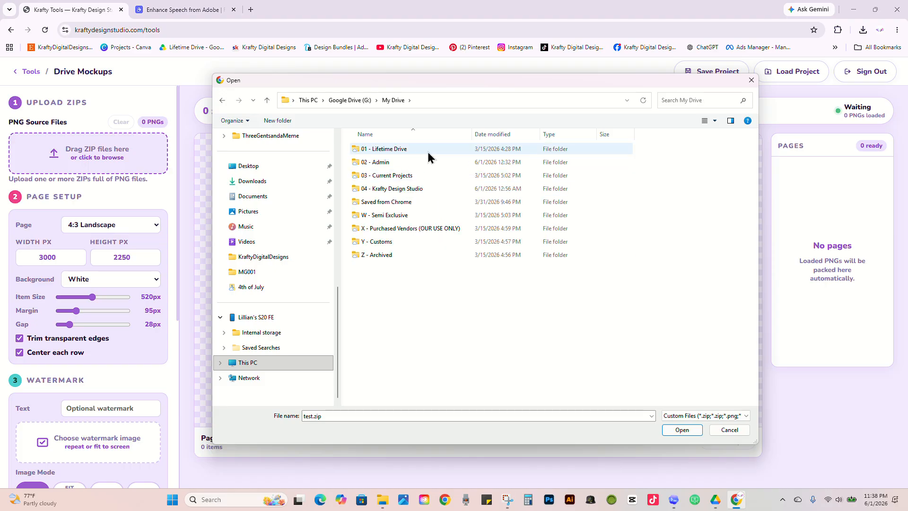
{"action": "double_click", "coordinate": [427, 151]}
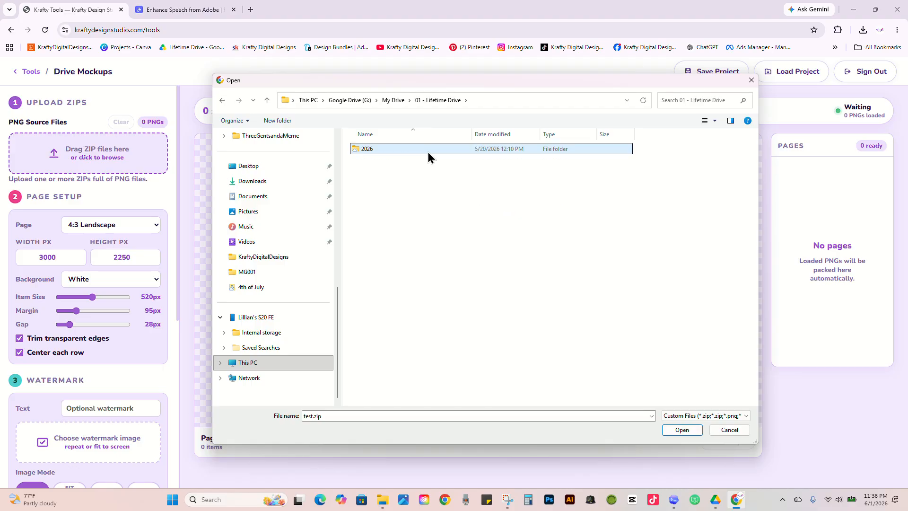
{"action": "double_click", "coordinate": [428, 152]}
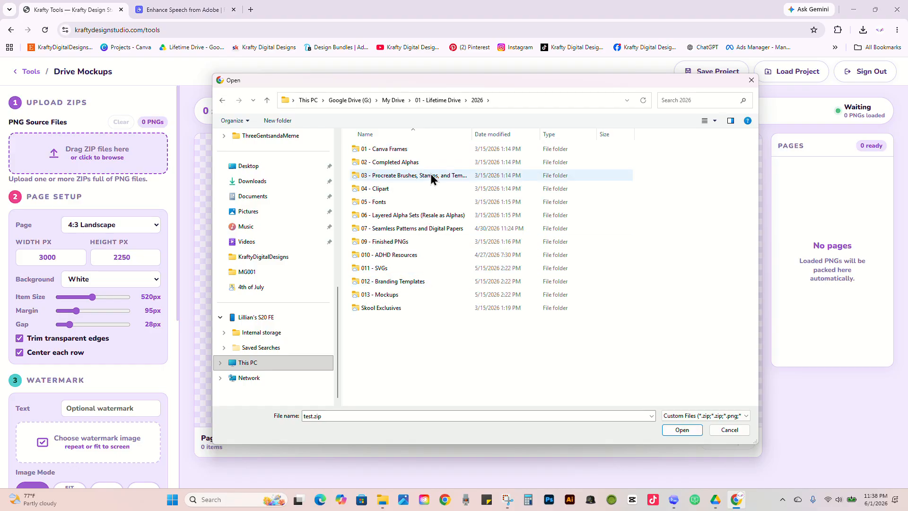
{"action": "double_click", "coordinate": [416, 241]}
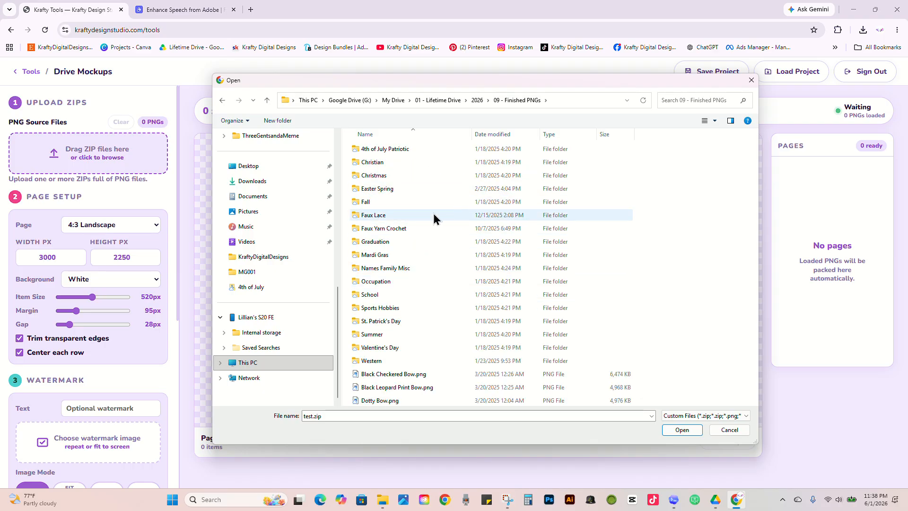
{"action": "double_click", "coordinate": [432, 348]}
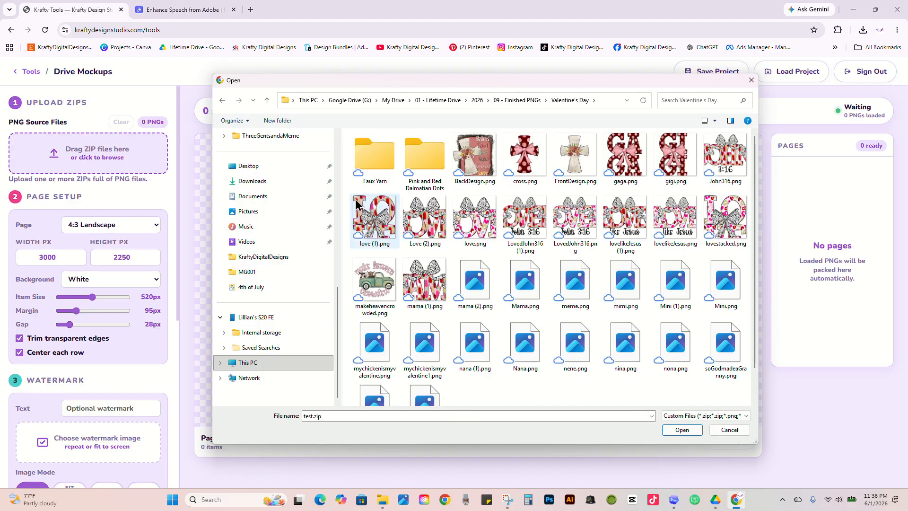
{"action": "left_click_drag", "start_coordinate": [344, 201], "coordinate": [731, 401]}
{"action": "left_click", "coordinate": [685, 430]}
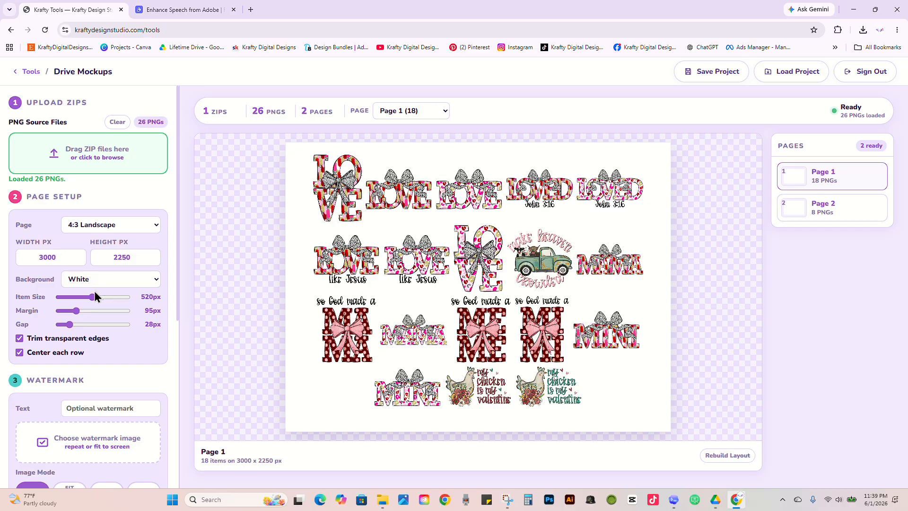
Set the page's item size to 445 px, the margin to 104 px and the gap to 21 px.
{"action": "left_click_drag", "start_coordinate": [92, 297], "coordinate": [87, 298]}
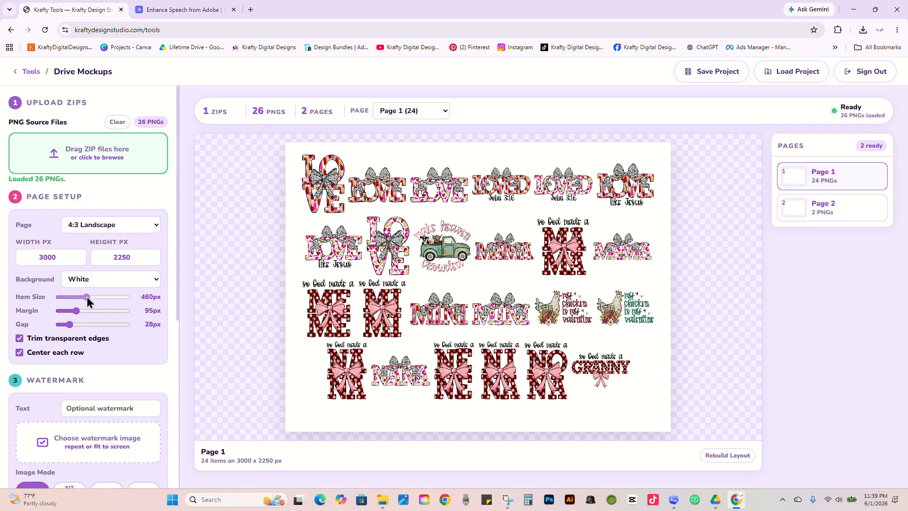
{"action": "left_click_drag", "start_coordinate": [73, 310], "coordinate": [68, 329]}
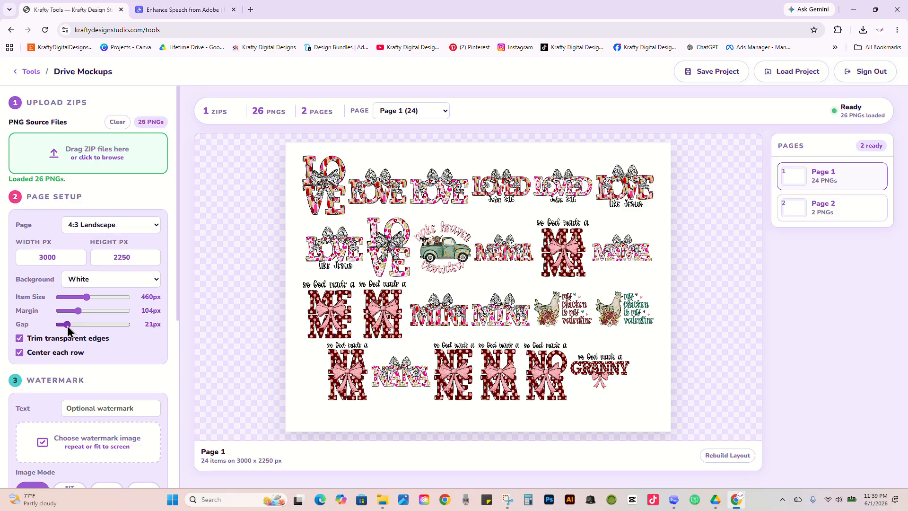
{"action": "left_click_drag", "start_coordinate": [85, 299], "coordinate": [83, 300]}
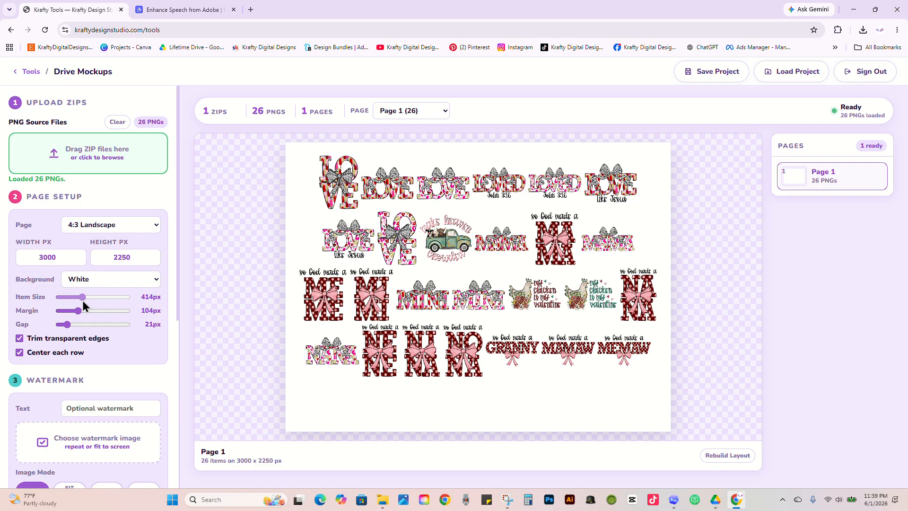
{"action": "left_click", "coordinate": [83, 300]}
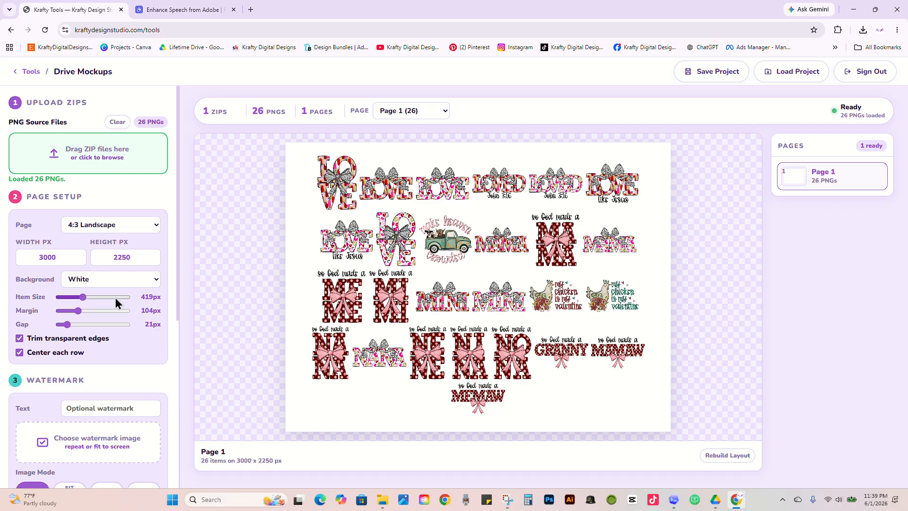
{"action": "left_click_drag", "start_coordinate": [82, 299], "coordinate": [85, 298]}
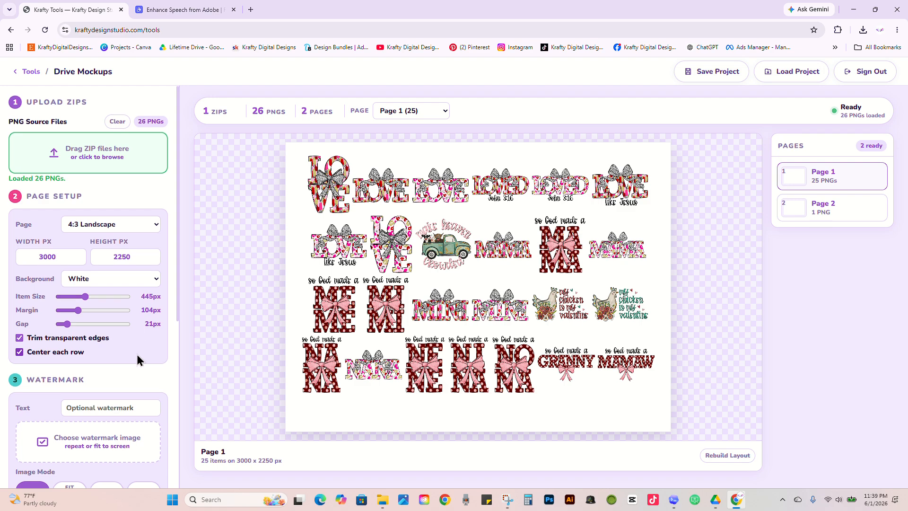
Switch transparent-edge trimming and row centering off and back on to compare their effect on the layout.
{"action": "scroll", "coordinate": [142, 361], "scroll_direction": "down", "scroll_amount": 1}
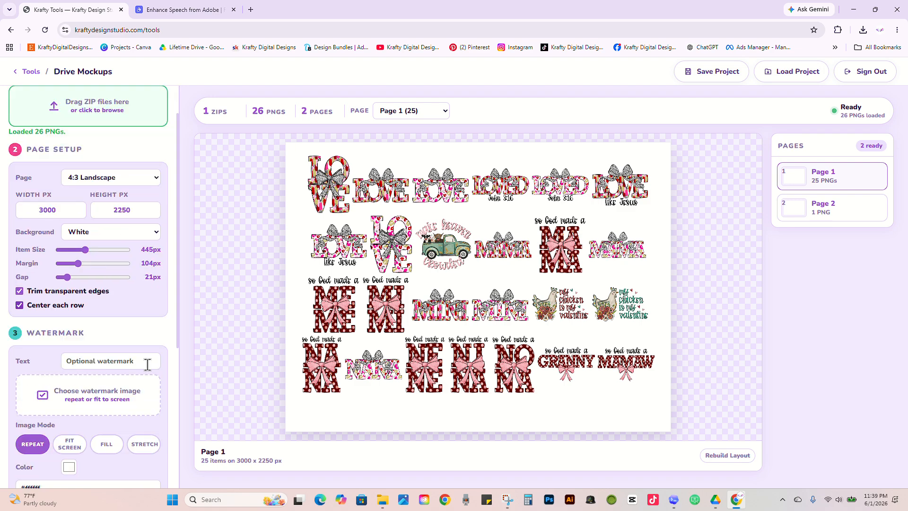
{"action": "left_click", "coordinate": [19, 292]}
{"action": "left_click", "coordinate": [20, 291]}
{"action": "left_click", "coordinate": [19, 291]}
{"action": "left_click", "coordinate": [19, 291]}
{"action": "left_click", "coordinate": [20, 306]}
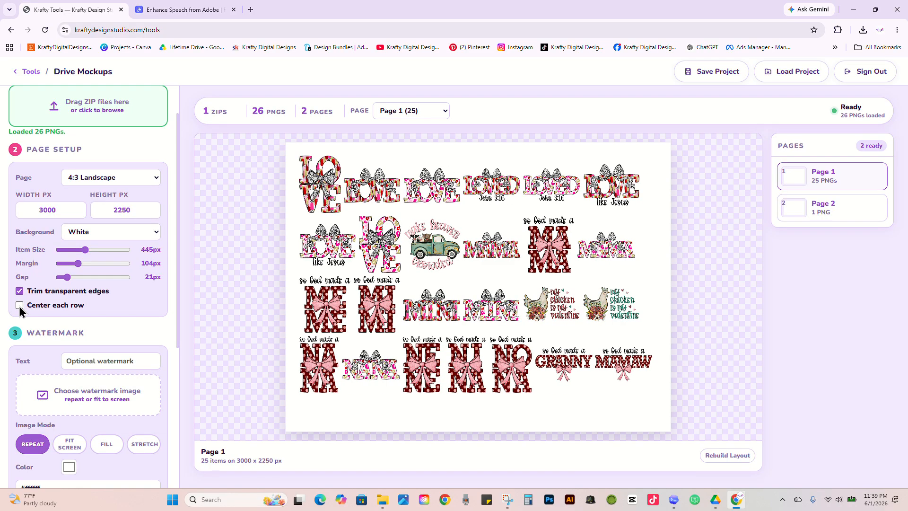
{"action": "left_click", "coordinate": [19, 305]}
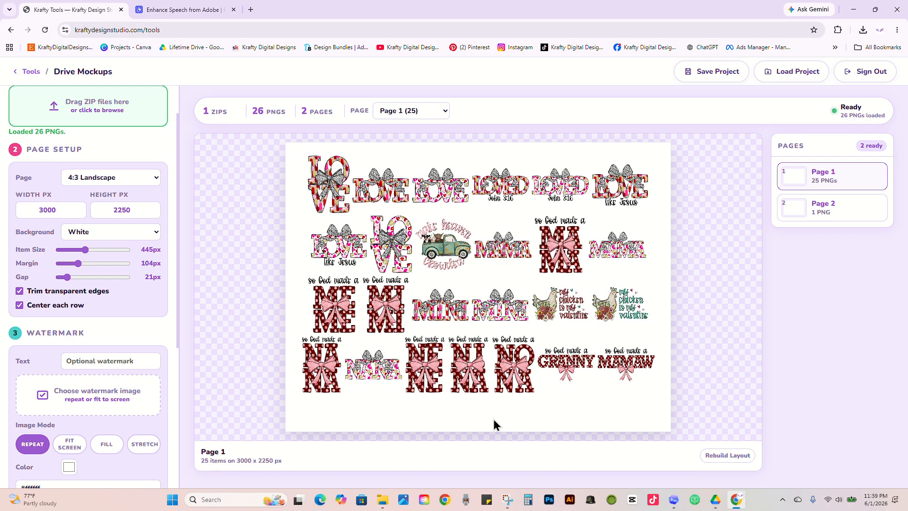
Add the watermark text "DO NOT COPY" to the mockup pages.
{"action": "scroll", "coordinate": [86, 350], "scroll_direction": "down", "scroll_amount": 1}
{"action": "scroll", "coordinate": [86, 347], "scroll_direction": "down", "scroll_amount": 1}
{"action": "left_click", "coordinate": [117, 313]}
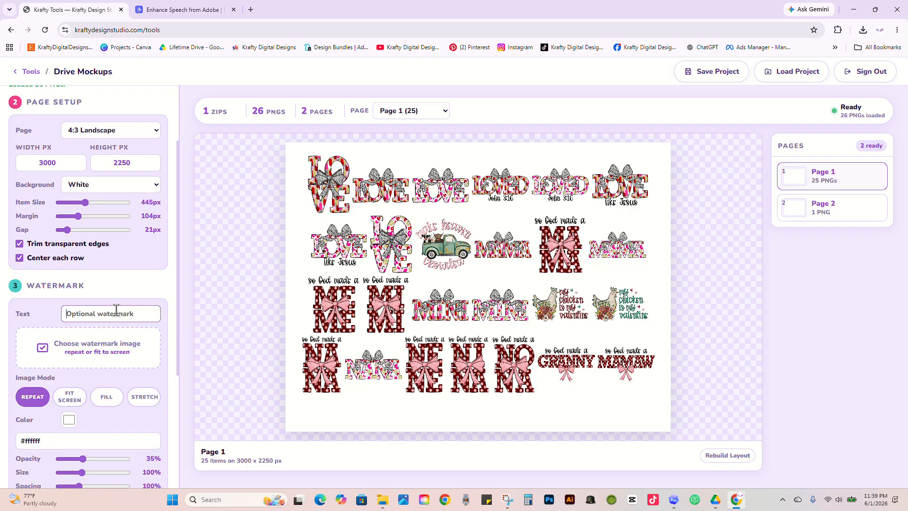
{"action": "type", "text": "DO NOT"}
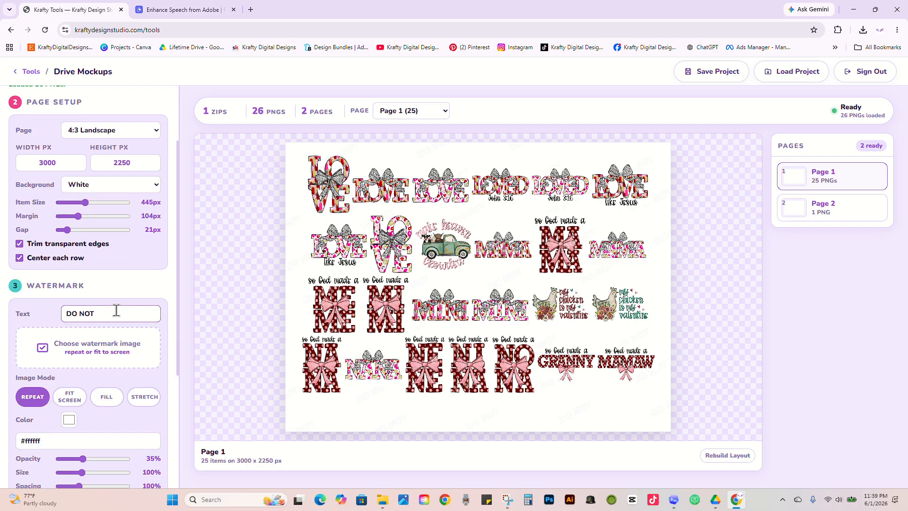
{"action": "type", "text": " COPY"}
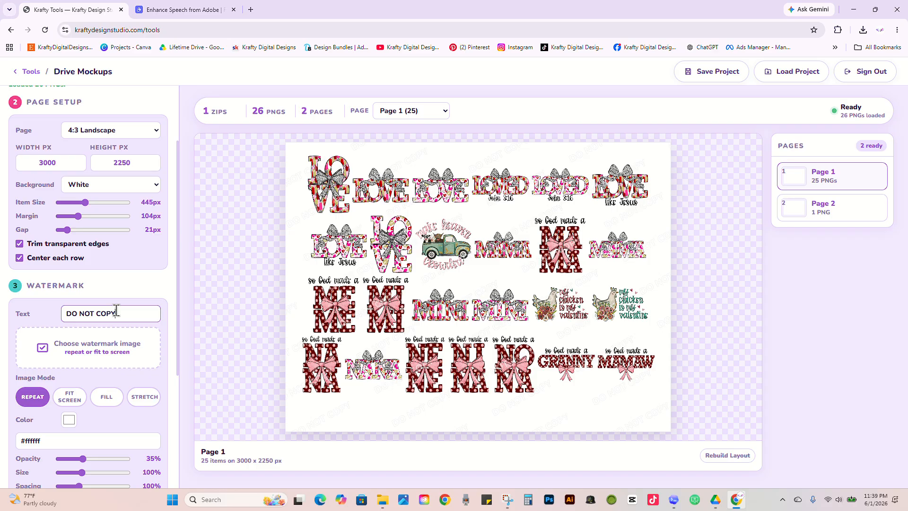
Set the watermark color to black (#000000), with 15% opacity, 129% size and 115% spacing.
{"action": "scroll", "coordinate": [116, 312], "scroll_direction": "down", "scroll_amount": 2}
{"action": "left_click", "coordinate": [70, 325]}
{"action": "left_click_drag", "start_coordinate": [95, 359], "coordinate": [181, 350]}
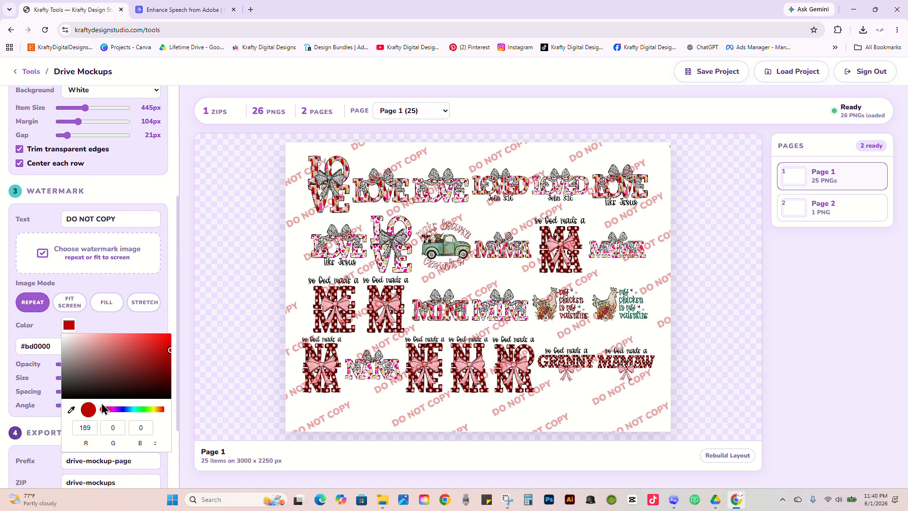
{"action": "left_click_drag", "start_coordinate": [99, 398], "coordinate": [19, 468]}
{"action": "left_click", "coordinate": [161, 194]}
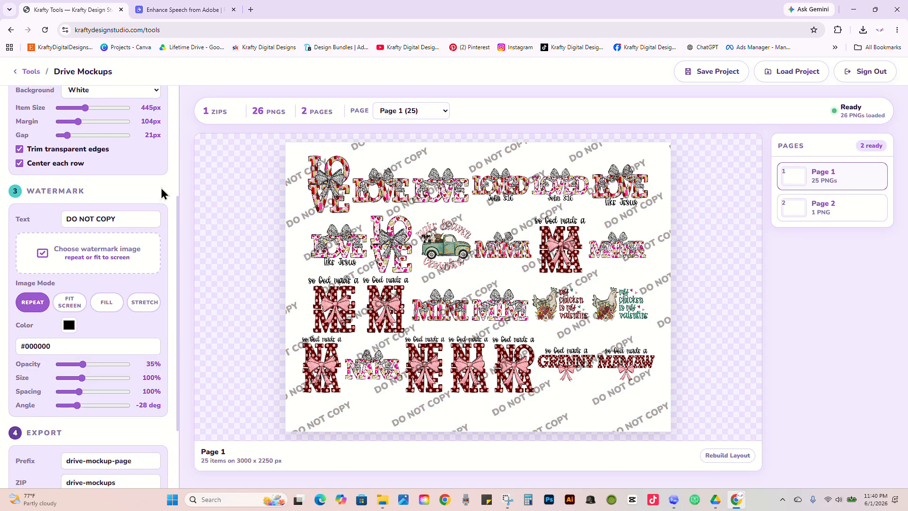
{"action": "left_click_drag", "start_coordinate": [82, 364], "coordinate": [85, 390]}
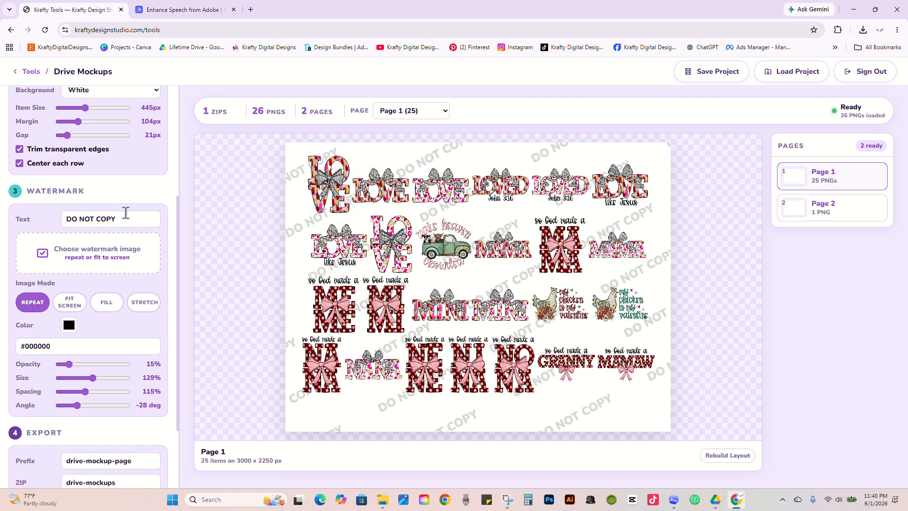
Clear the watermark text and load Watermark.svg from the KraftyDigitalDesigns folder as the watermark image.
{"action": "left_click_drag", "start_coordinate": [126, 213], "coordinate": [53, 219]}
{"action": "key", "text": "BackSpace"}
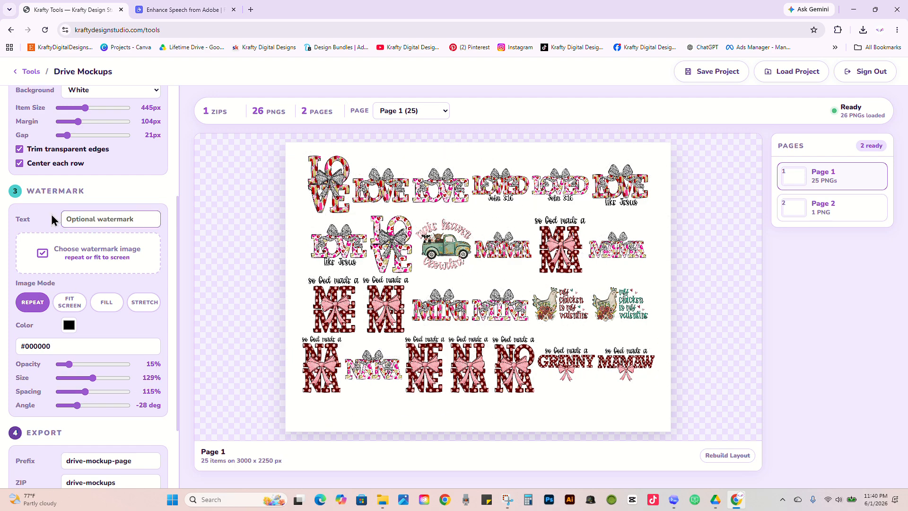
{"action": "left_click", "coordinate": [63, 253]}
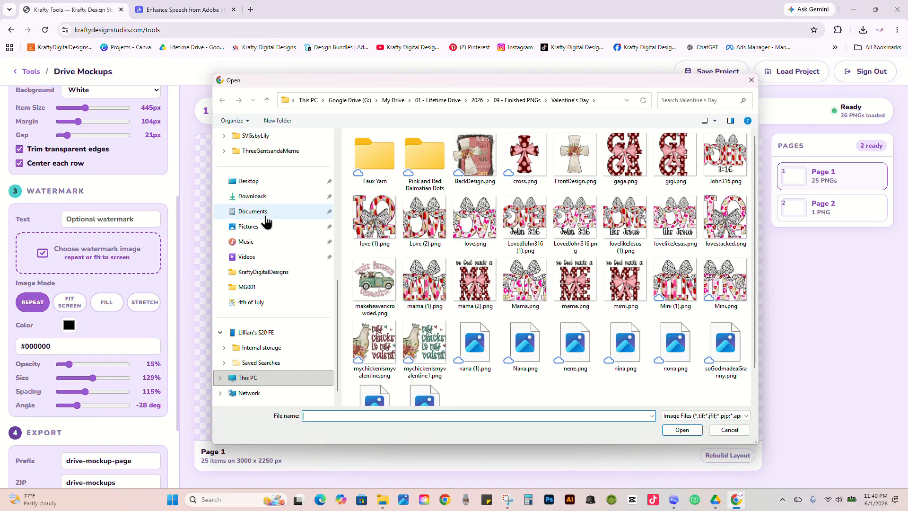
{"action": "scroll", "coordinate": [263, 204], "scroll_direction": "up", "scroll_amount": 3}
{"action": "scroll", "coordinate": [263, 203], "scroll_direction": "up", "scroll_amount": 3}
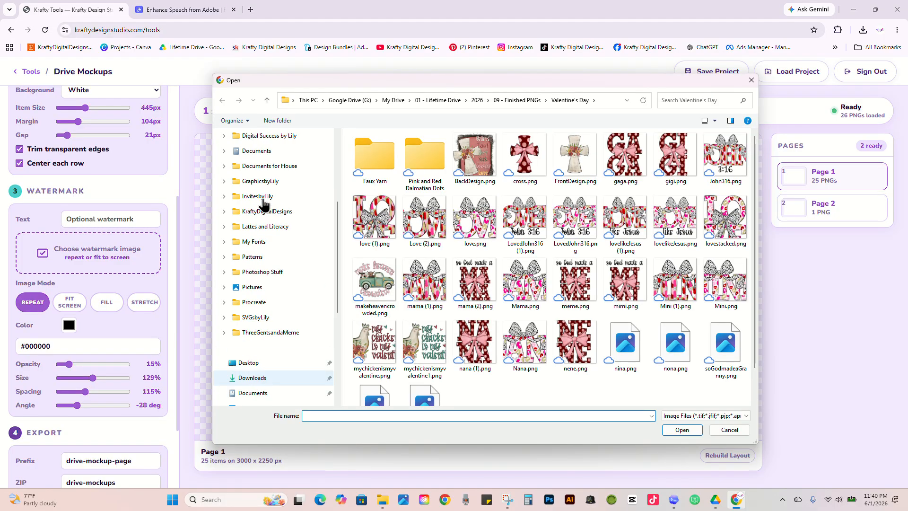
{"action": "left_click", "coordinate": [274, 212]}
{"action": "double_click", "coordinate": [474, 156]}
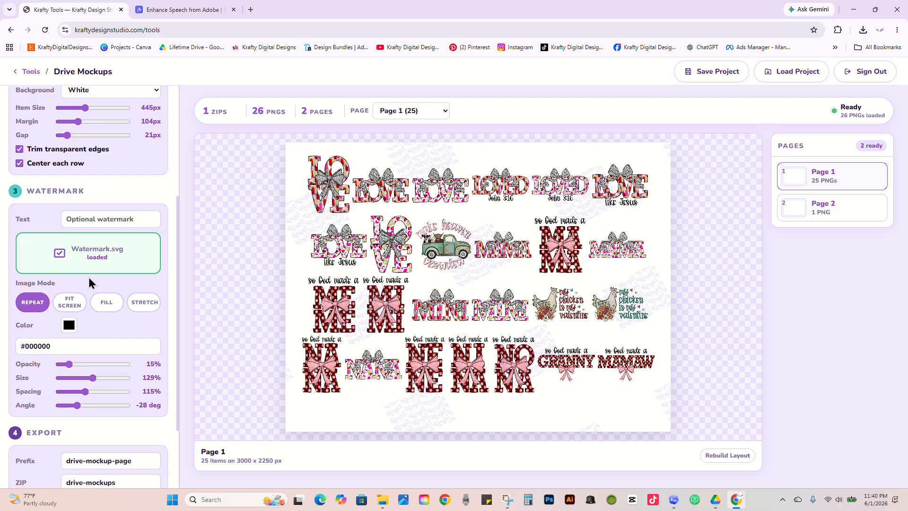
Set the watermark image to Fit Screen mode with 17% opacity, 104% size and 124% spacing.
{"action": "left_click", "coordinate": [69, 302]}
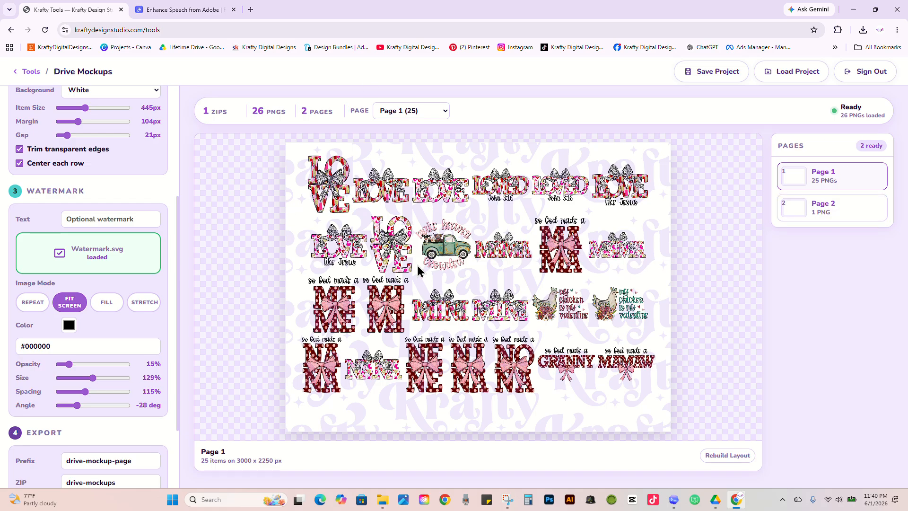
{"action": "left_click_drag", "start_coordinate": [70, 365], "coordinate": [85, 383]}
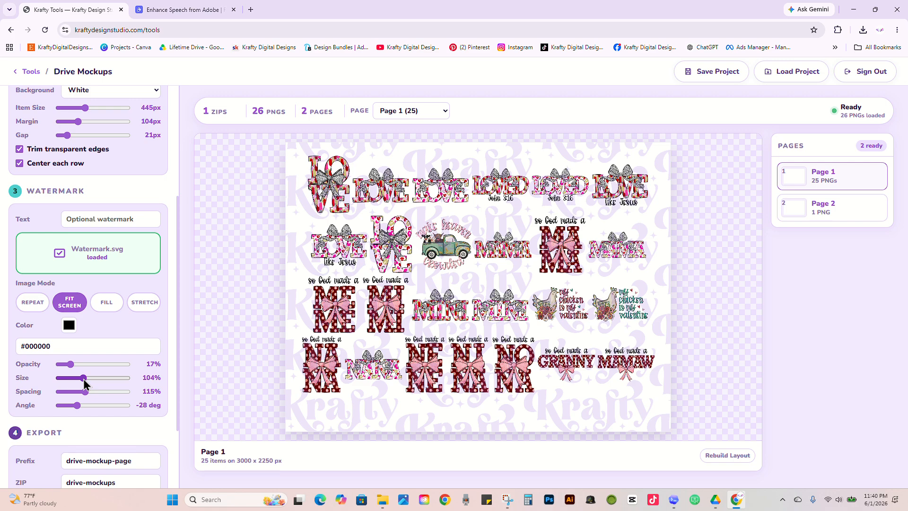
{"action": "scroll", "coordinate": [140, 425], "scroll_direction": "down", "scroll_amount": 1}
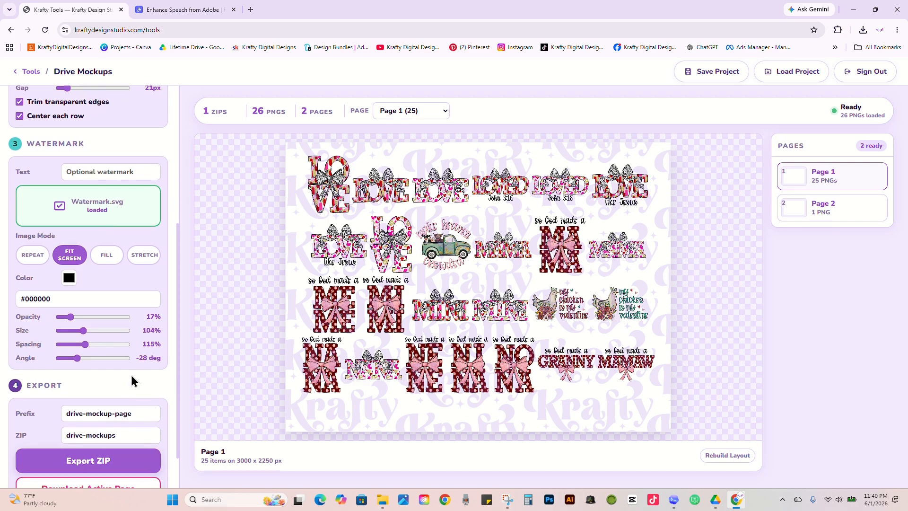
{"action": "scroll", "coordinate": [132, 393], "scroll_direction": "down", "scroll_amount": 1}
{"action": "mouse_move", "coordinate": [87, 297]}
{"action": "left_mouse_down"}
{"action": "mouse_move", "coordinate": [78, 301]}
{"action": "mouse_move", "coordinate": [89, 300]}
{"action": "left_mouse_up"}
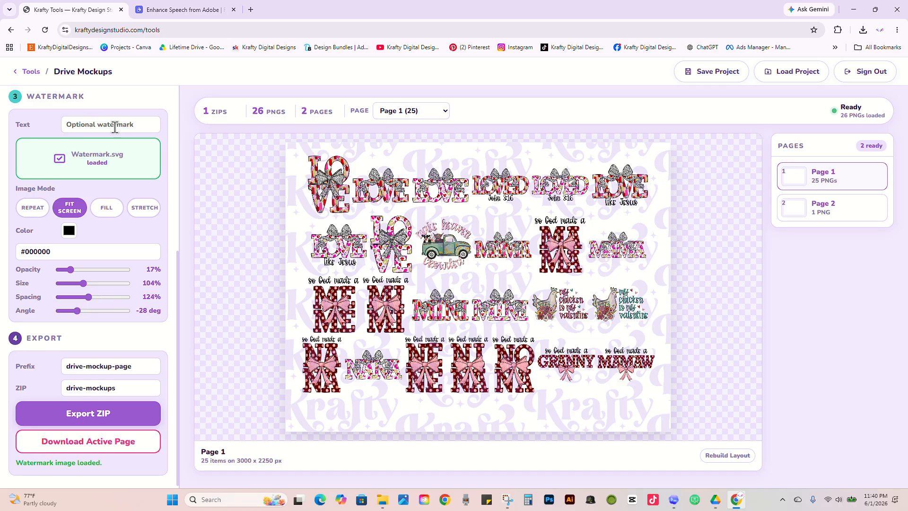
Export the mockup pages as a ZIP named "finished pngs", using "valentines" as the page file prefix.
{"action": "left_click_drag", "start_coordinate": [137, 366], "coordinate": [37, 367]}
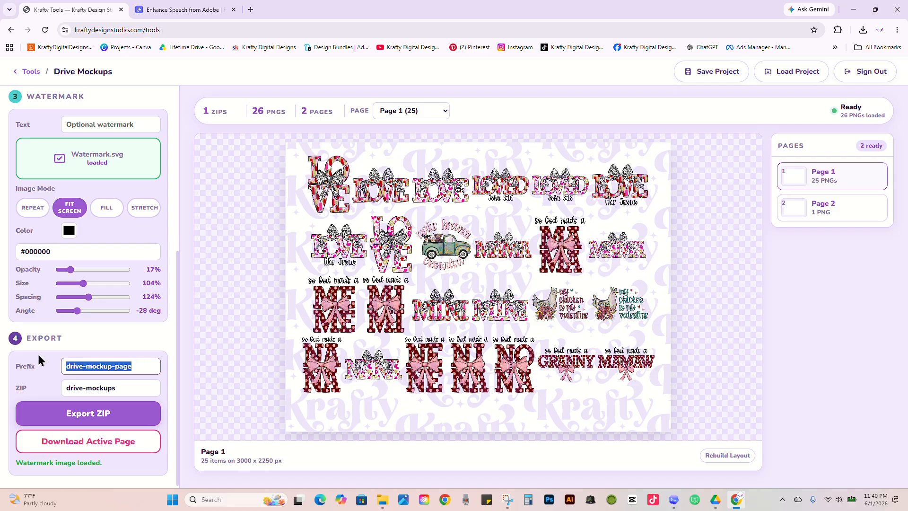
{"action": "type", "text": "vale"}
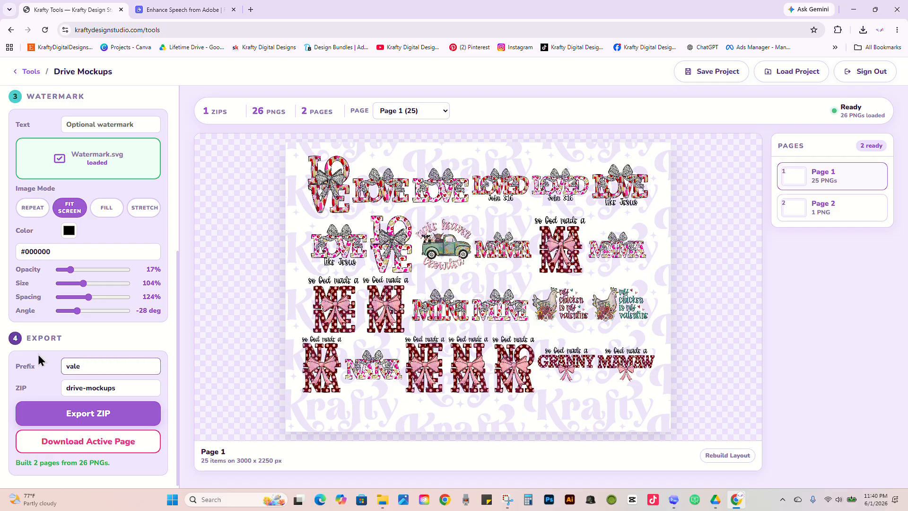
{"action": "type", "text": "tntines"}
{"action": "left_click", "coordinate": [122, 388]}
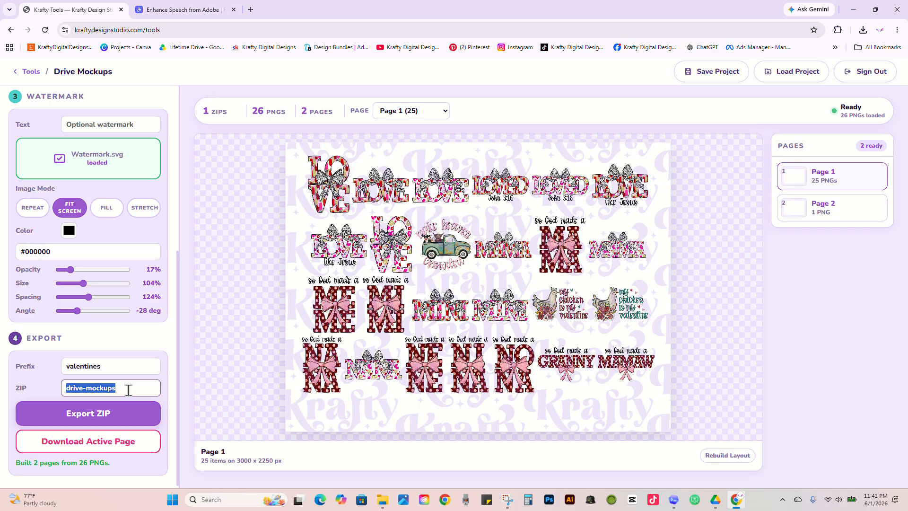
{"action": "type", "text": "finished pngs"}
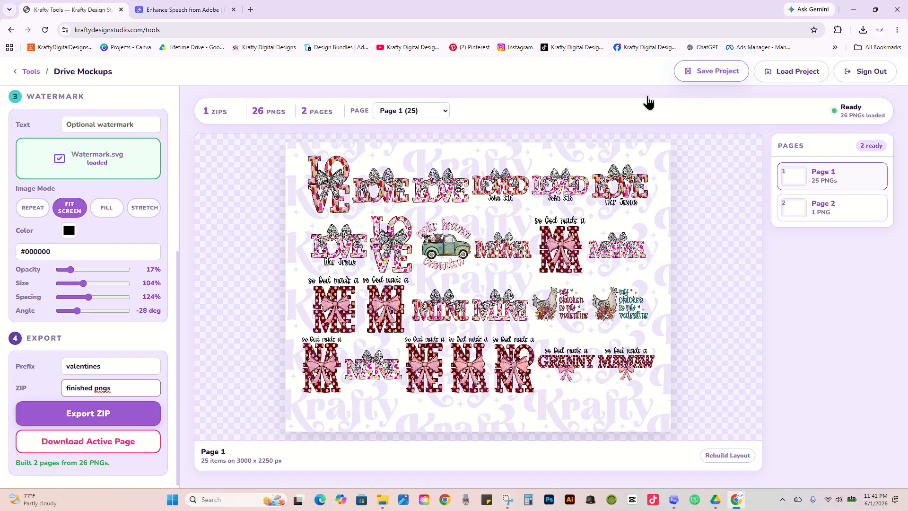
{"action": "left_click", "coordinate": [103, 419]}
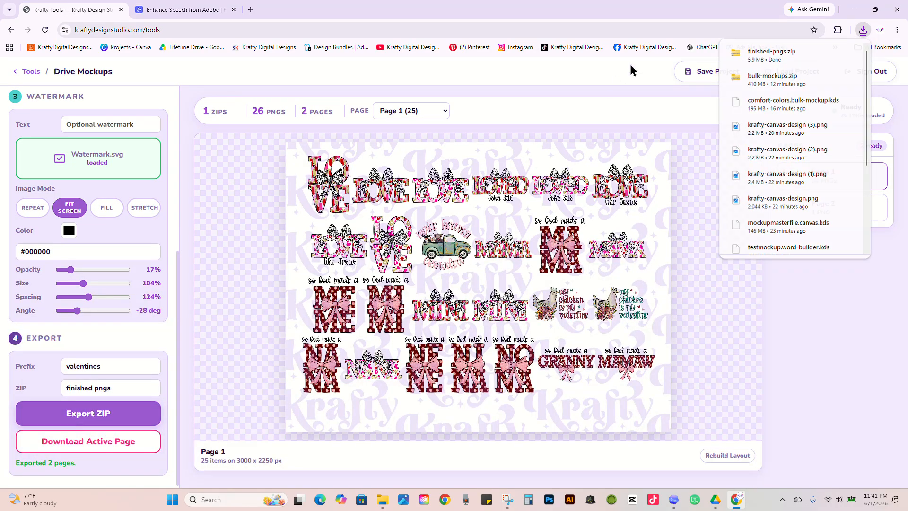
Save the current mockup project as a downloadable project file named "drivemockup".
{"action": "left_click", "coordinate": [629, 61]}
{"action": "left_click", "coordinate": [695, 72]}
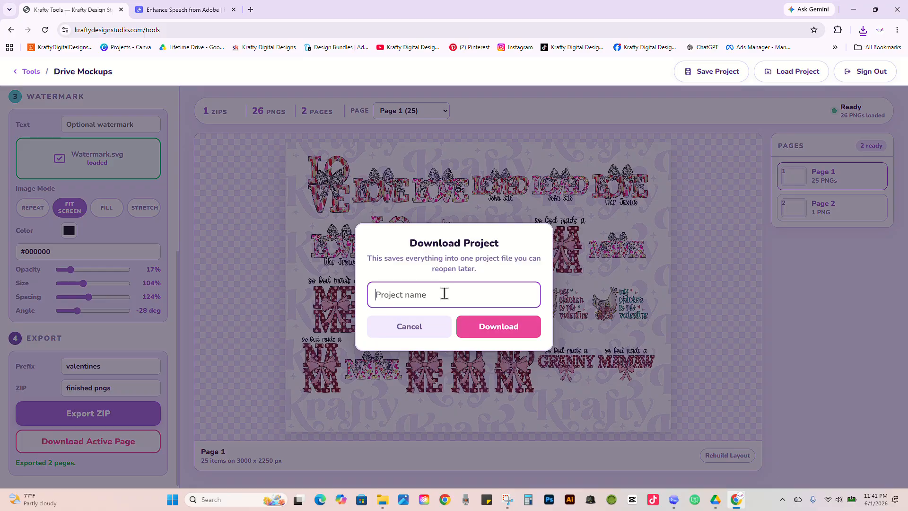
{"action": "type", "text": "drivemockup"}
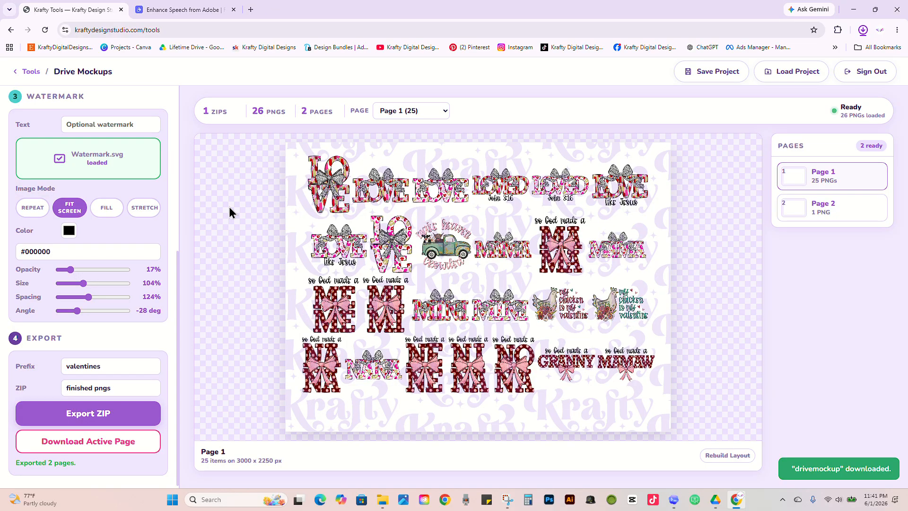
Try to load the project file drivemockup.drive-mockups.kds from the Downloads folder over the current project.
{"action": "left_click", "coordinate": [774, 76]}
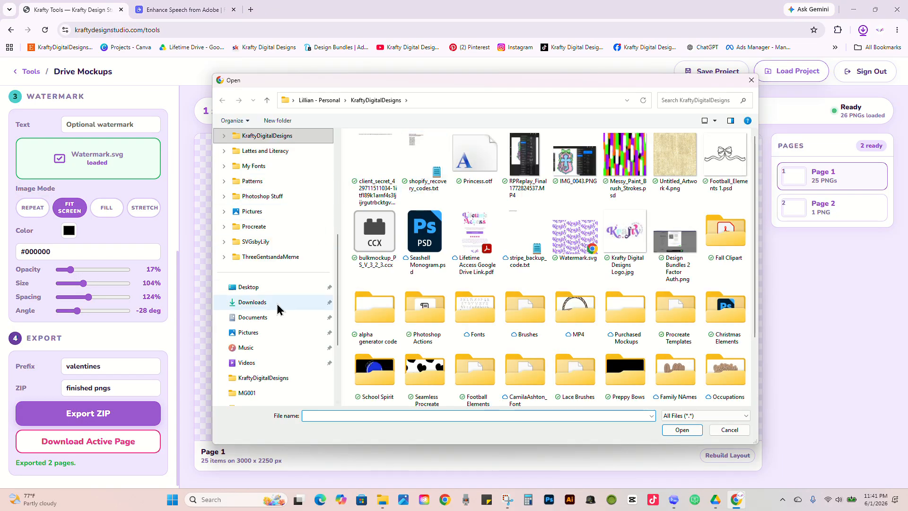
{"action": "left_click", "coordinate": [273, 305]}
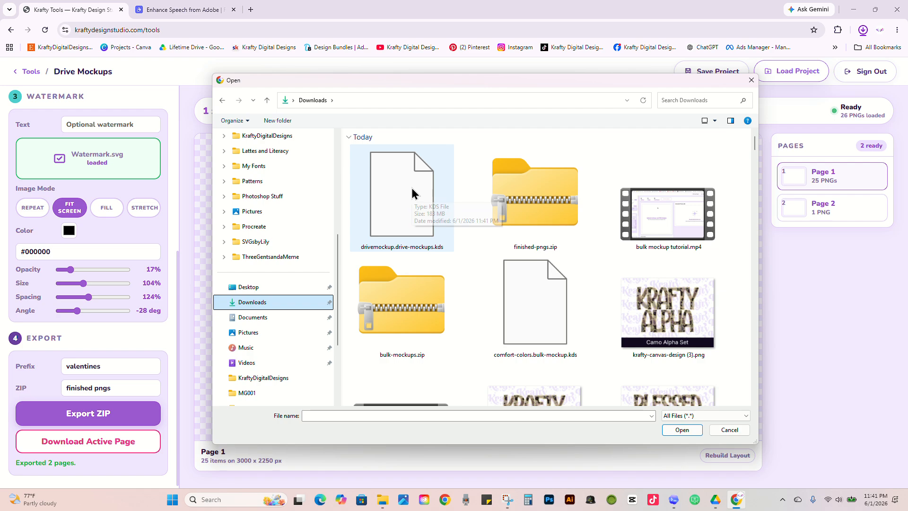
{"action": "left_click", "coordinate": [413, 194]}
{"action": "double_click", "coordinate": [412, 194]}
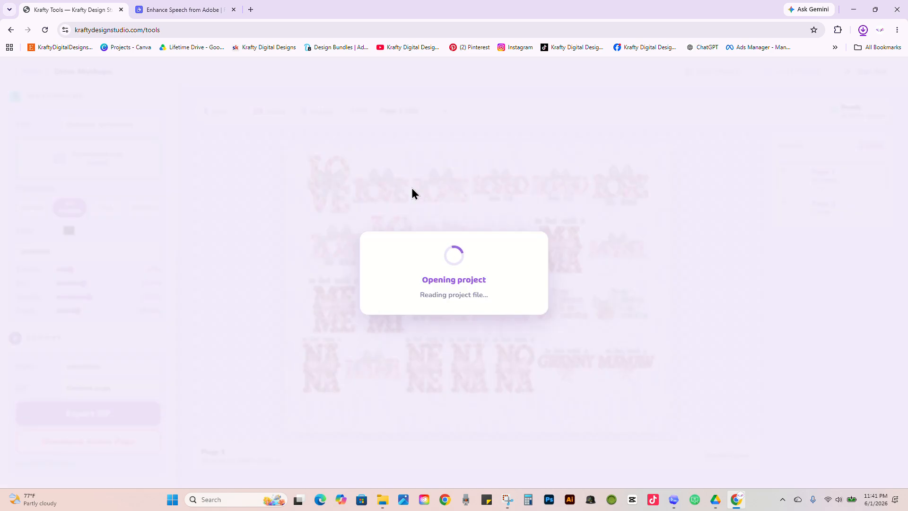
Refresh the tools page and load drivemockup.drive-mockups.kds into an empty Drive Mockups workspace.
{"action": "left_click", "coordinate": [48, 36]}
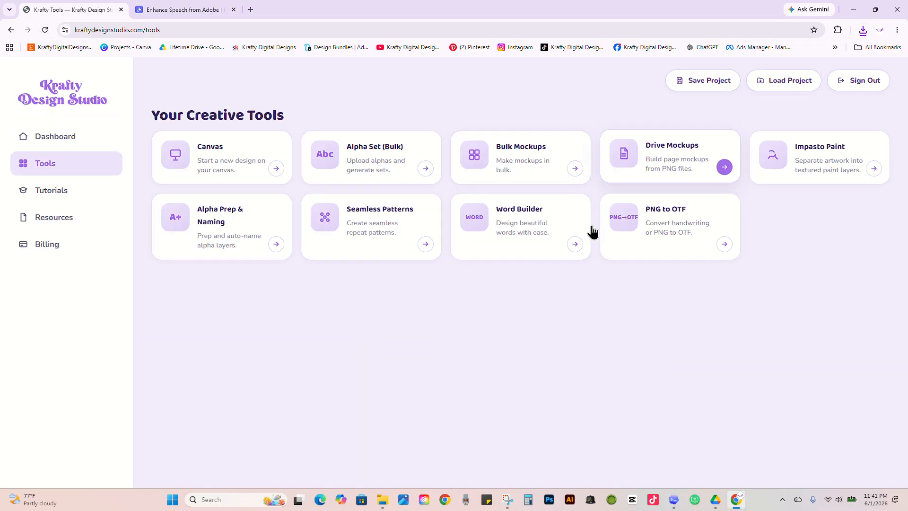
{"action": "left_click", "coordinate": [630, 184]}
{"action": "left_click", "coordinate": [796, 71]}
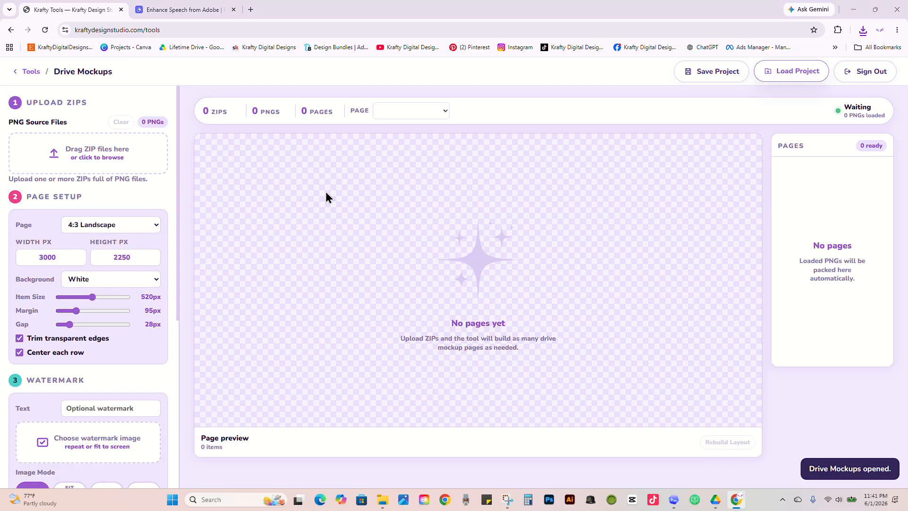
{"action": "double_click", "coordinate": [410, 203]}
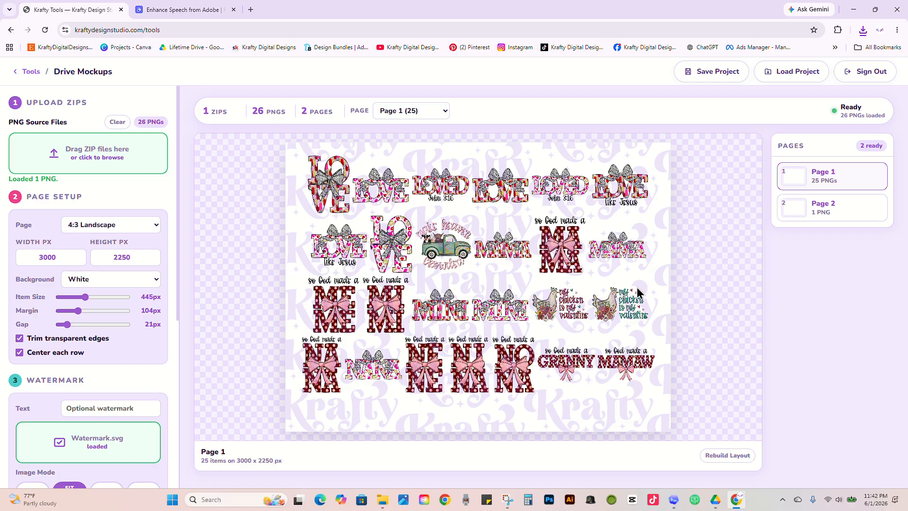
Review Page 2 and Page 1 of the restored project, along with its page setup, watermark and export settings.
{"action": "left_click", "coordinate": [819, 207]}
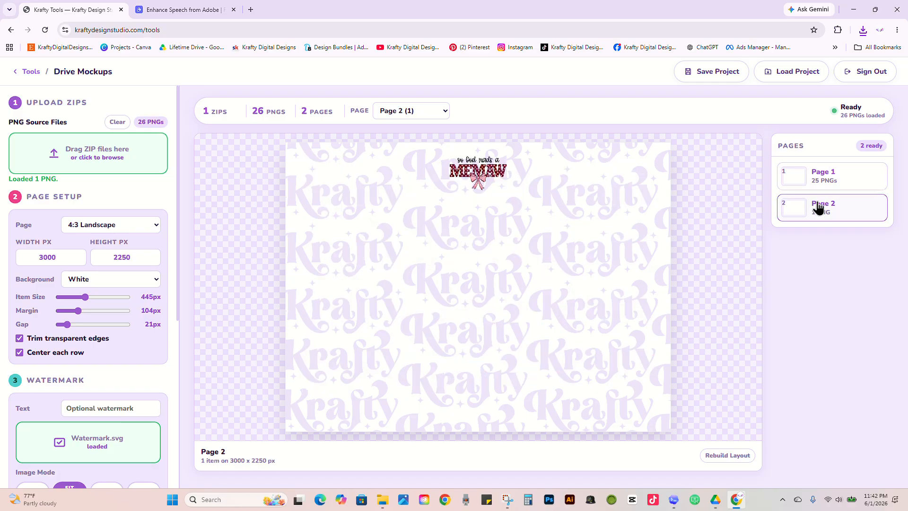
{"action": "left_click", "coordinate": [824, 178]}
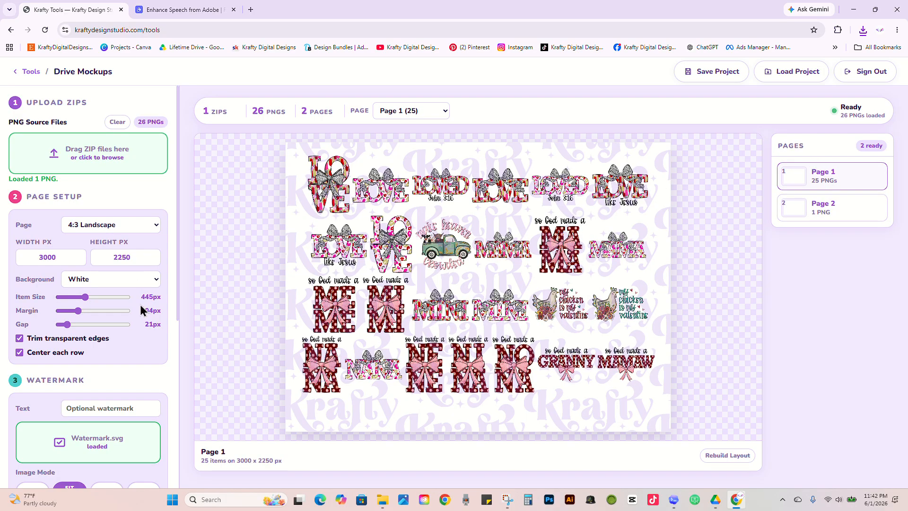
{"action": "scroll", "coordinate": [49, 280], "scroll_direction": "down", "scroll_amount": 2}
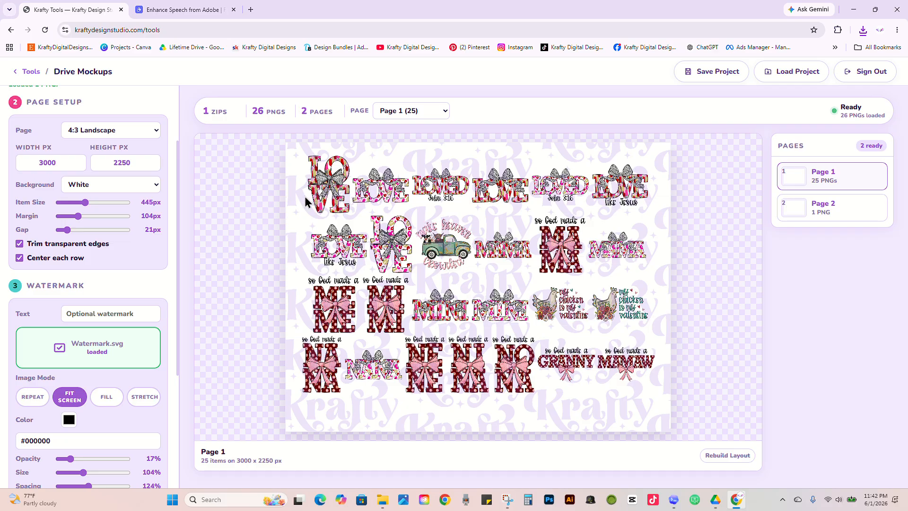
{"action": "scroll", "coordinate": [131, 295], "scroll_direction": "down", "scroll_amount": 4}
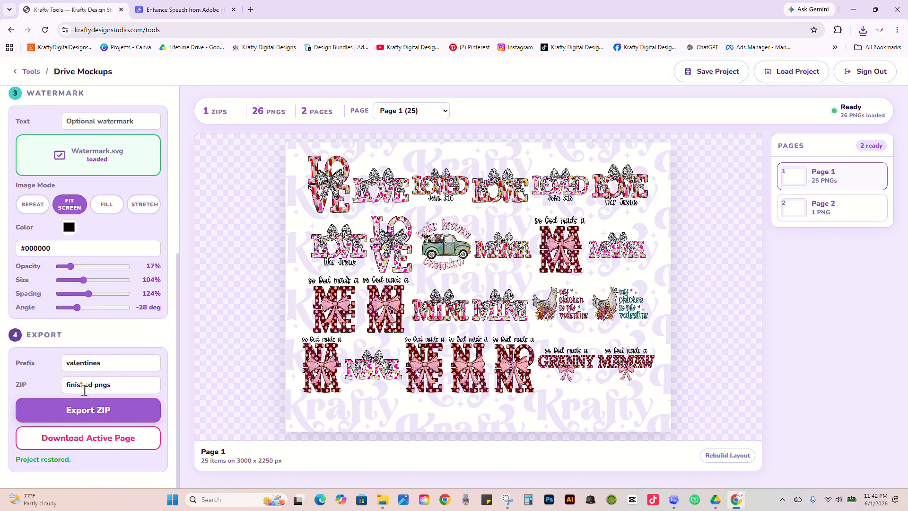
{"action": "scroll", "coordinate": [84, 390], "scroll_direction": "up", "scroll_amount": 6}
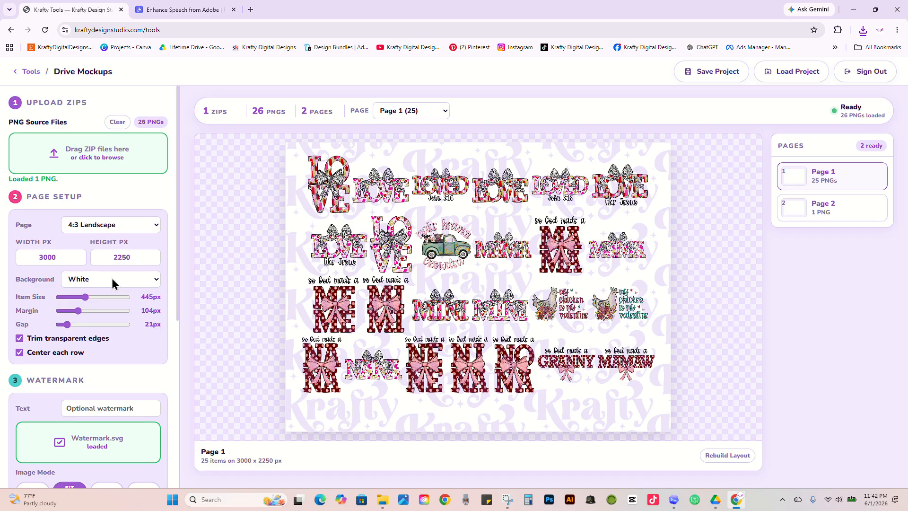